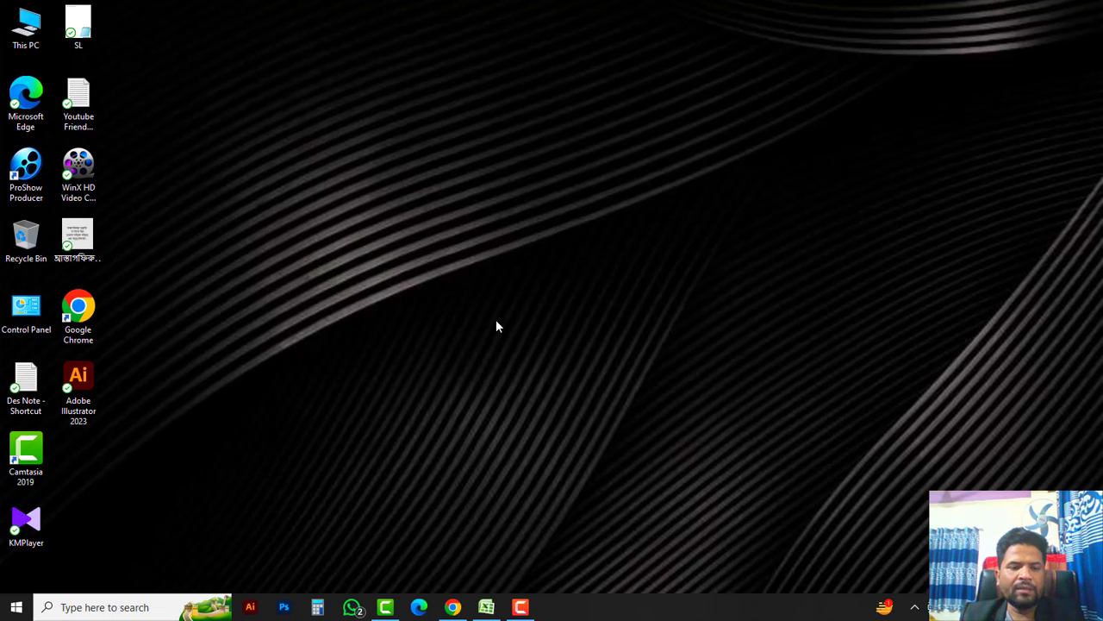
Step: Launch Adobe Illustrator 2023 and create a new A4 print document in landscape orientation, 297 x 210 mm
left_click(85, 384)
double_click(85, 384)
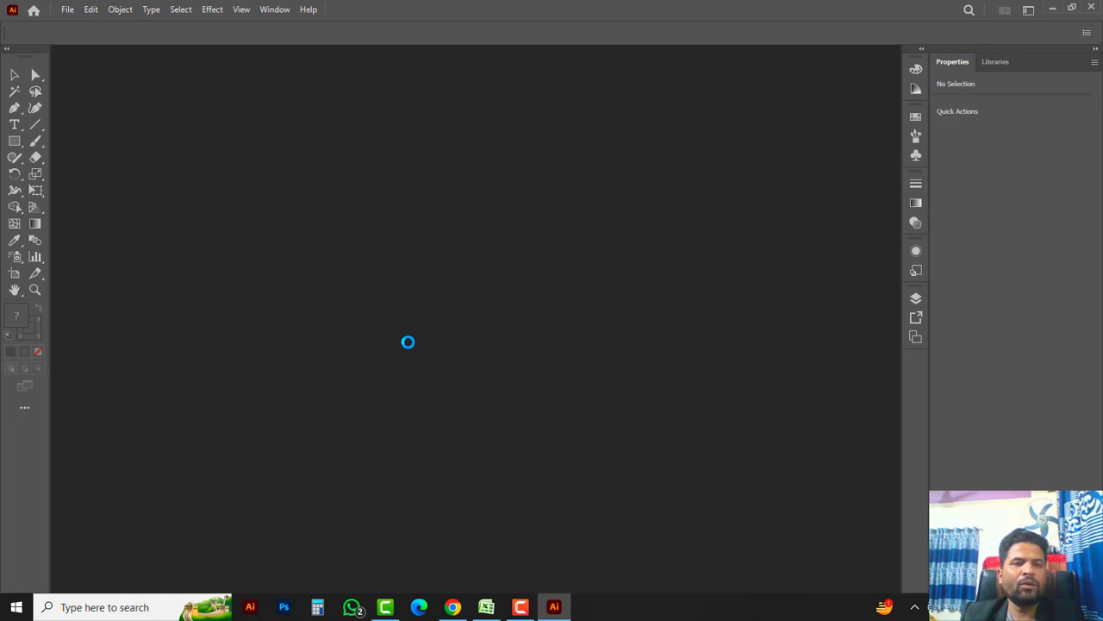
left_click(67, 9)
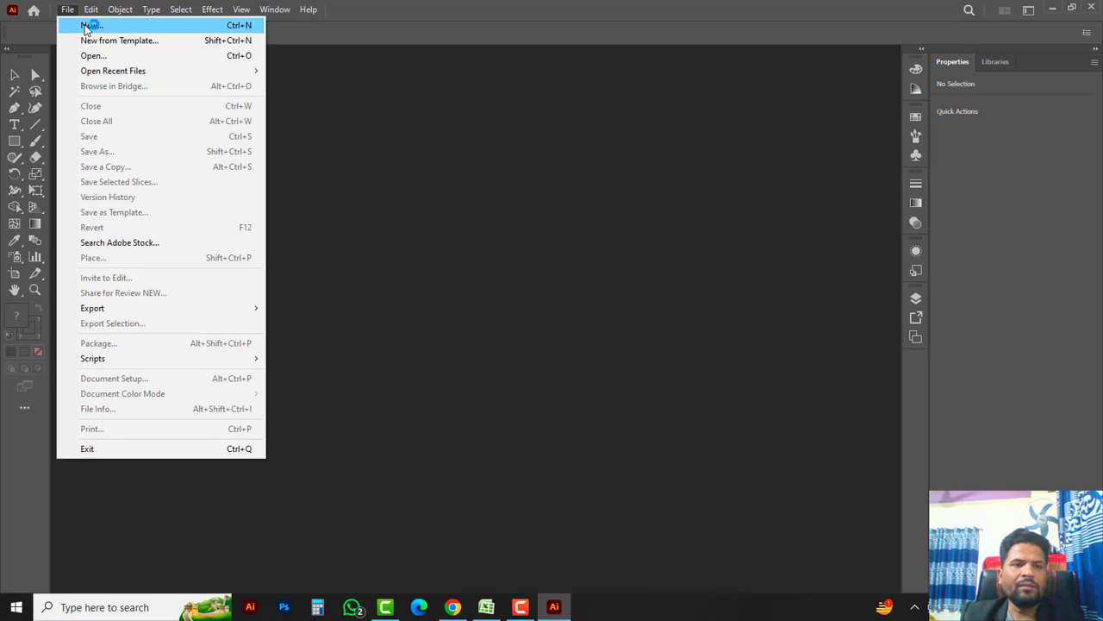
left_click(86, 25)
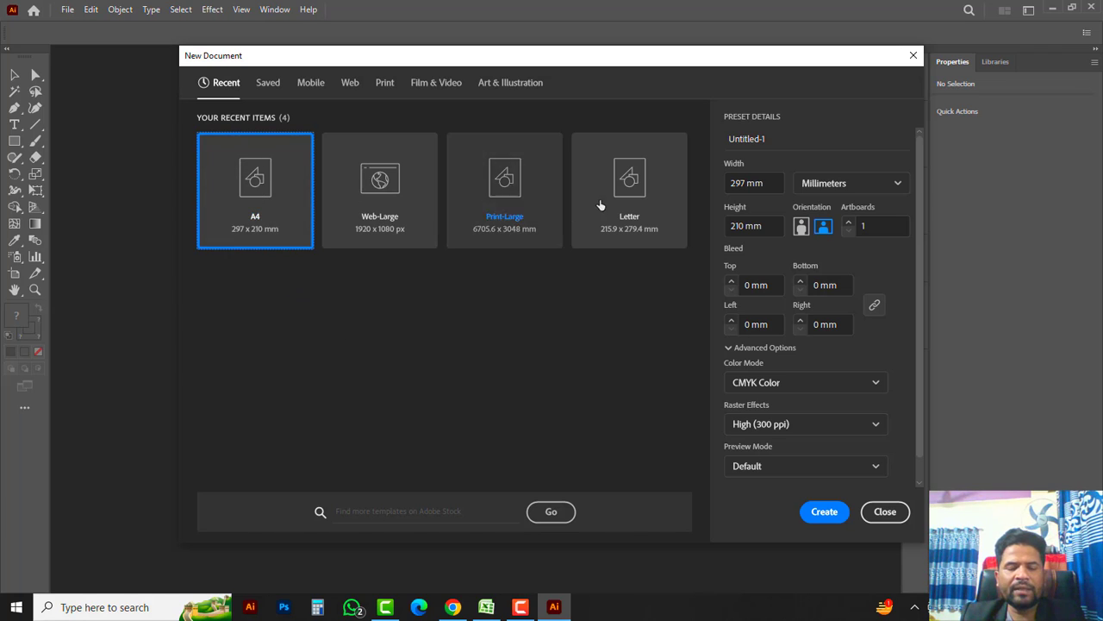
left_click(385, 85)
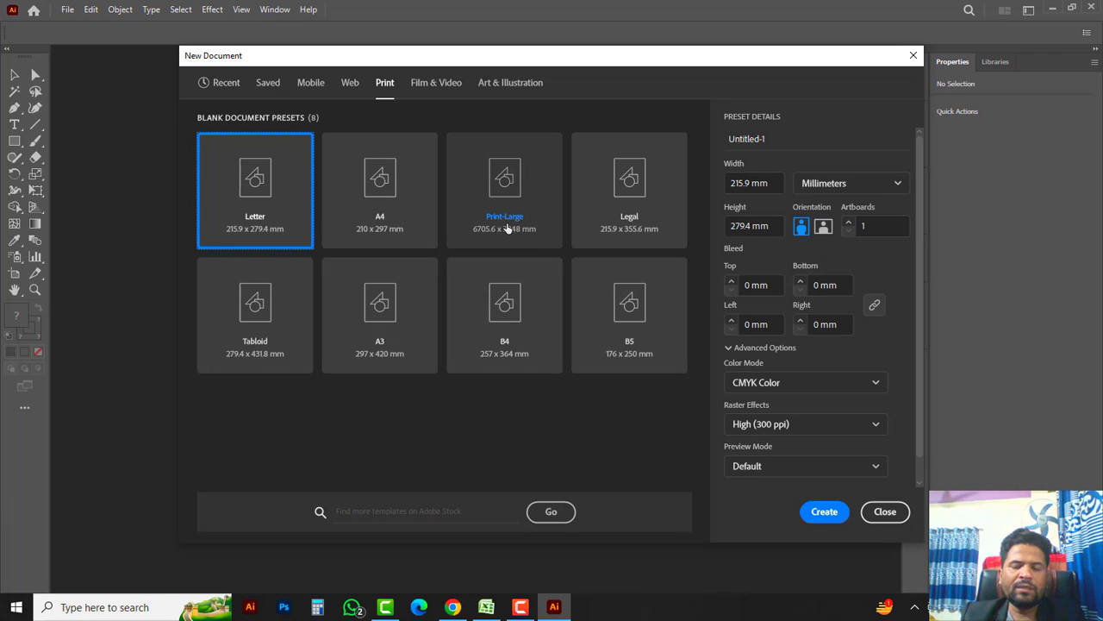
left_click(413, 228)
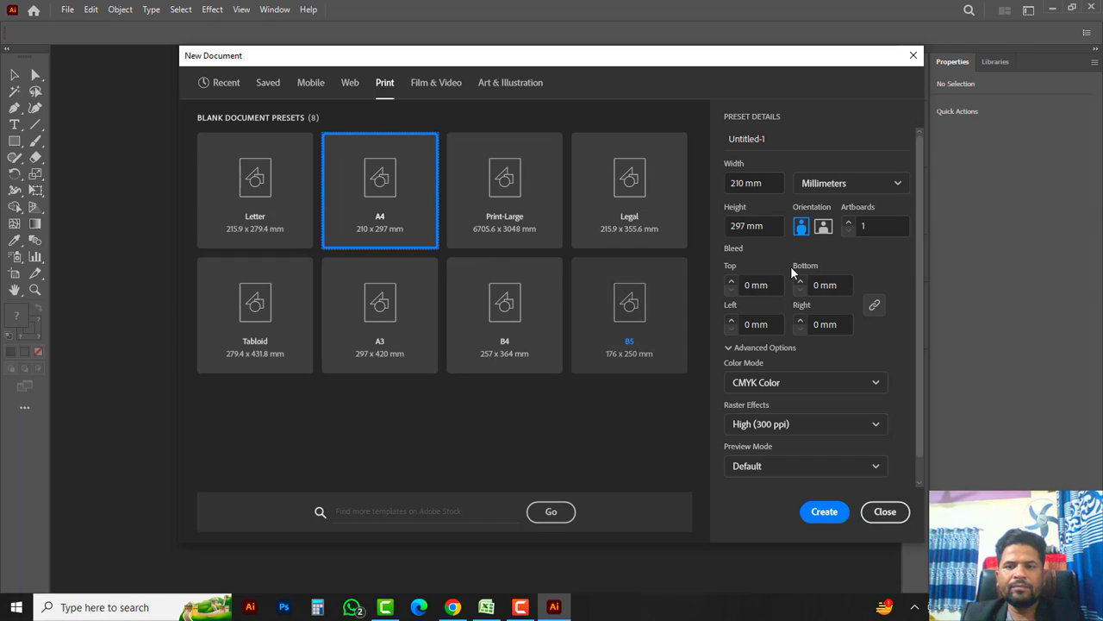
left_click(823, 226)
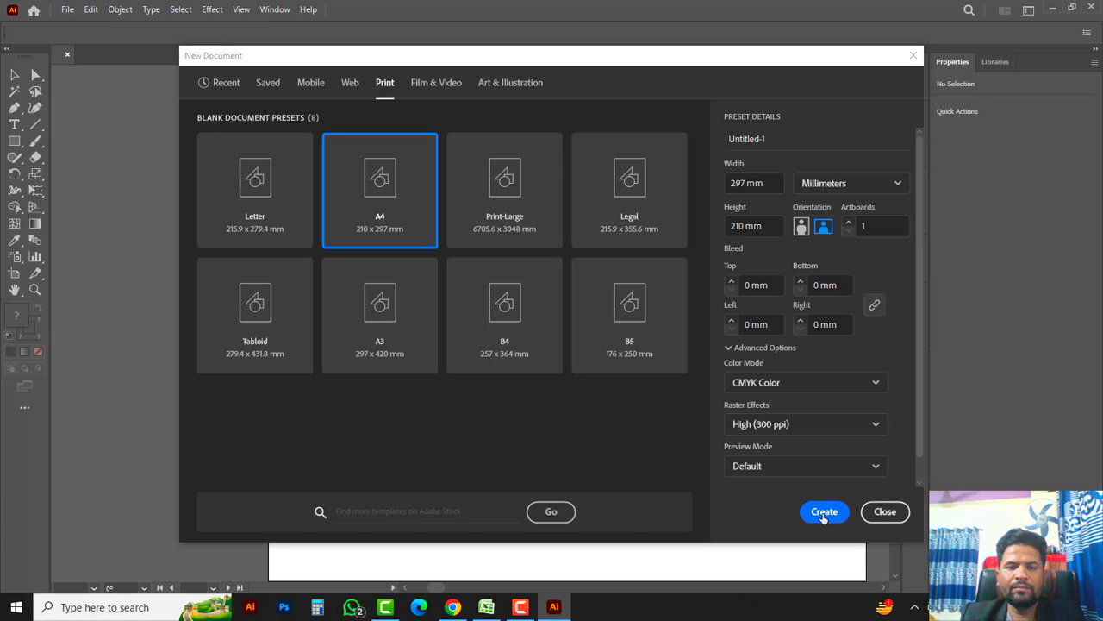
left_click(823, 514)
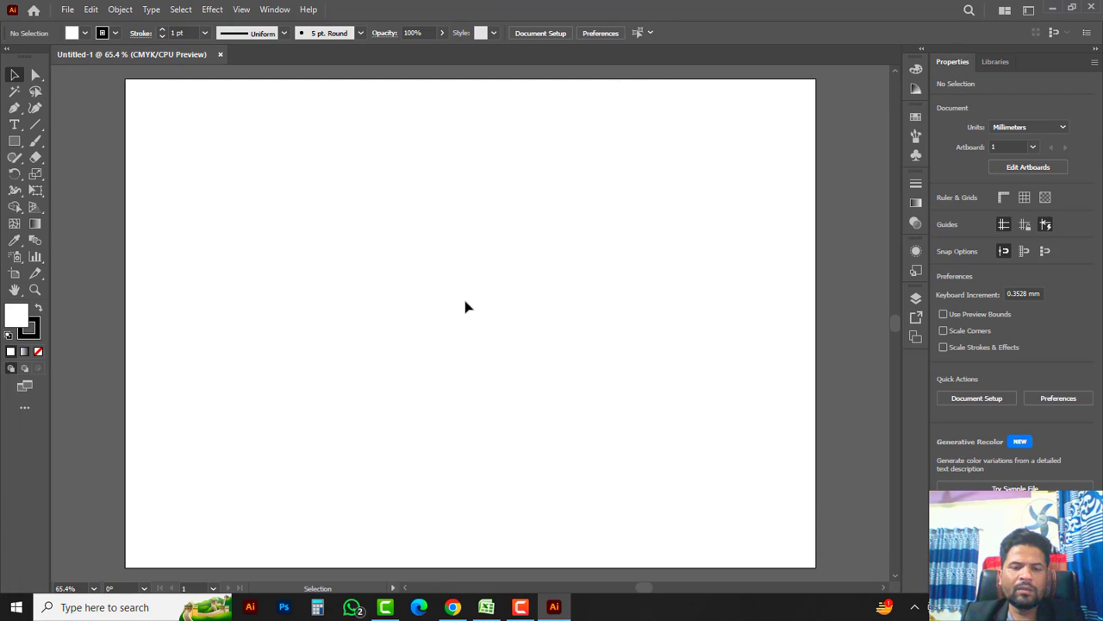
Step: Draw a column graph in the middle of the artboard with the Column Graph tool and move its data window aside
left_click(36, 257)
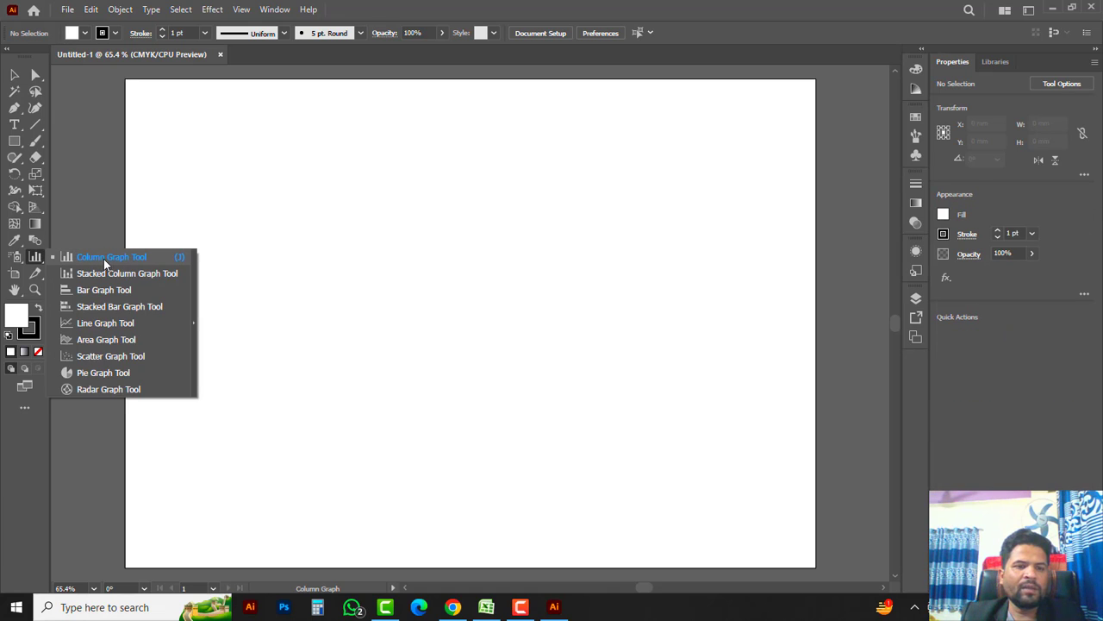
left_click(123, 257)
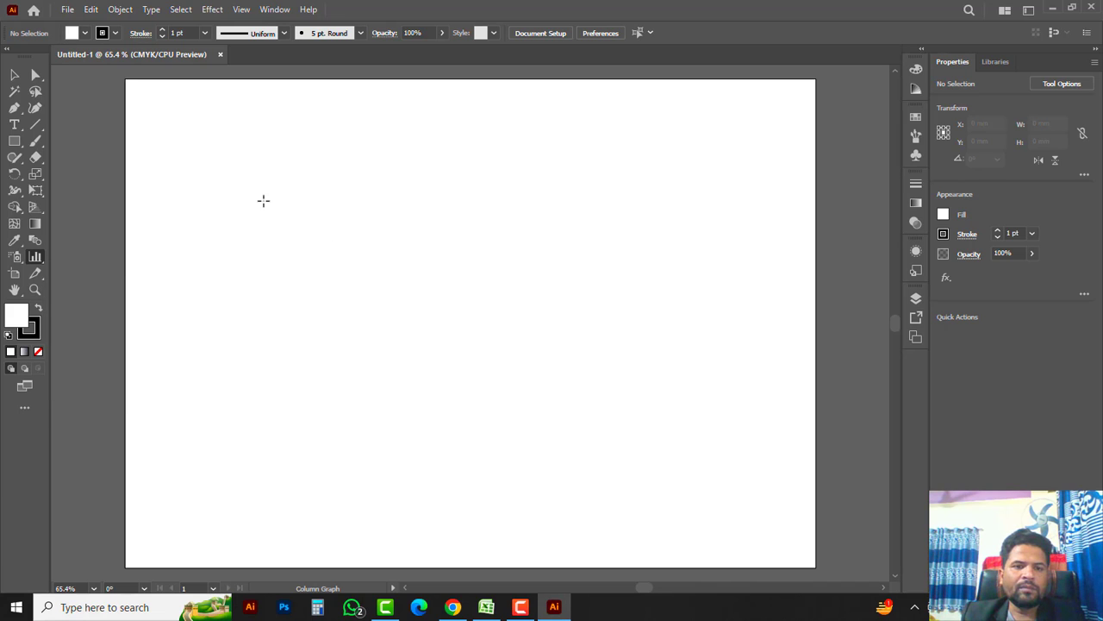
left_click_drag(263, 201, 568, 448)
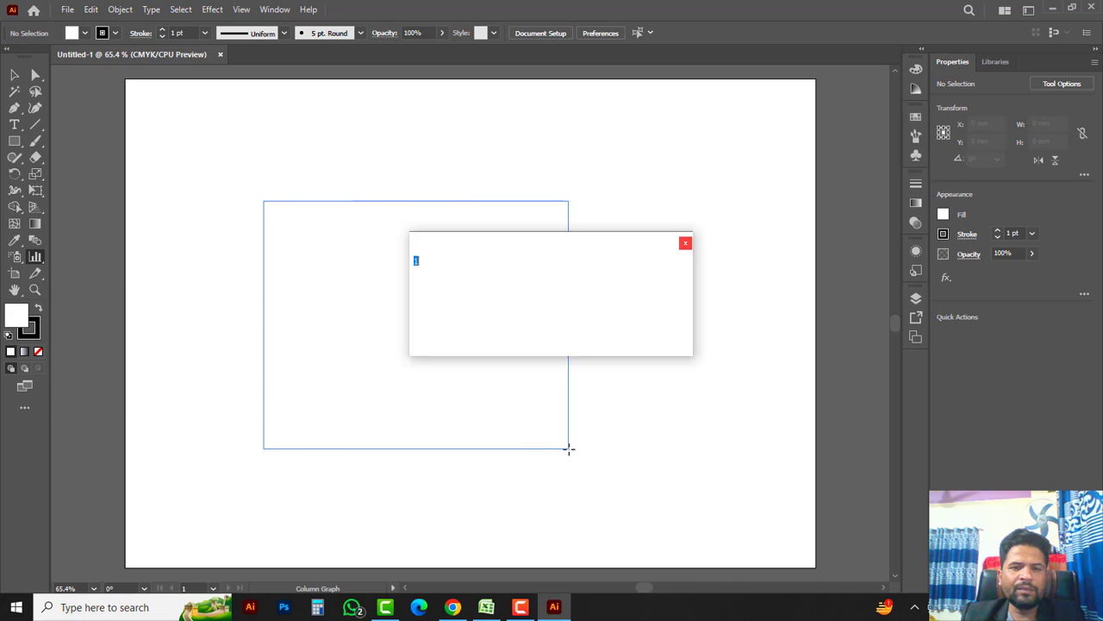
mouse_move(477, 244)
left_mouse_down()
mouse_move(545, 248)
mouse_move(601, 170)
left_mouse_up()
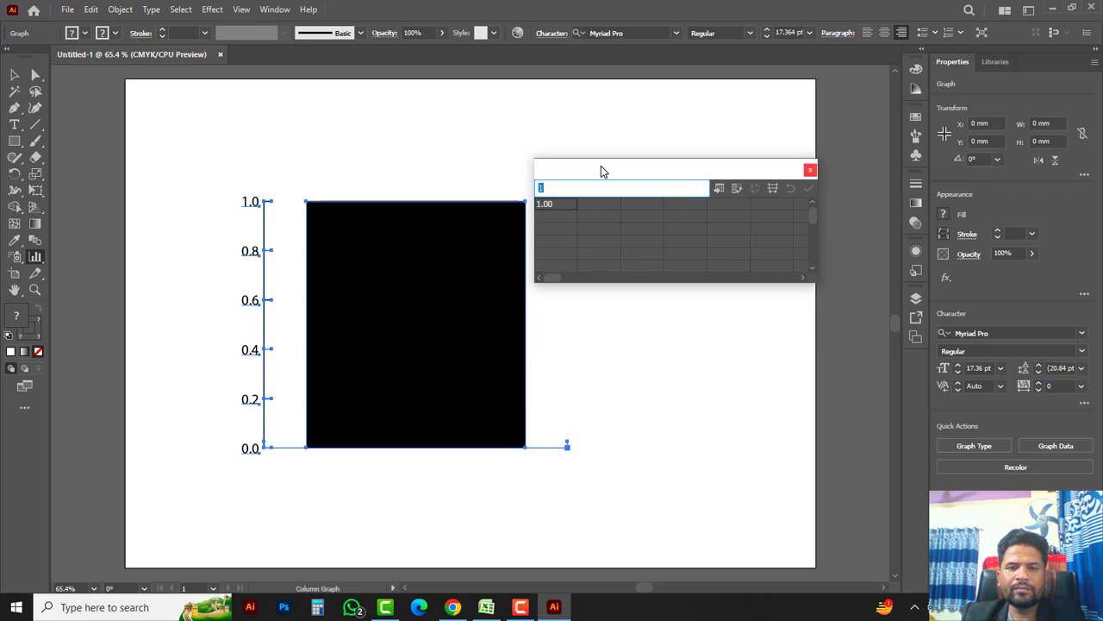
left_click(34, 256)
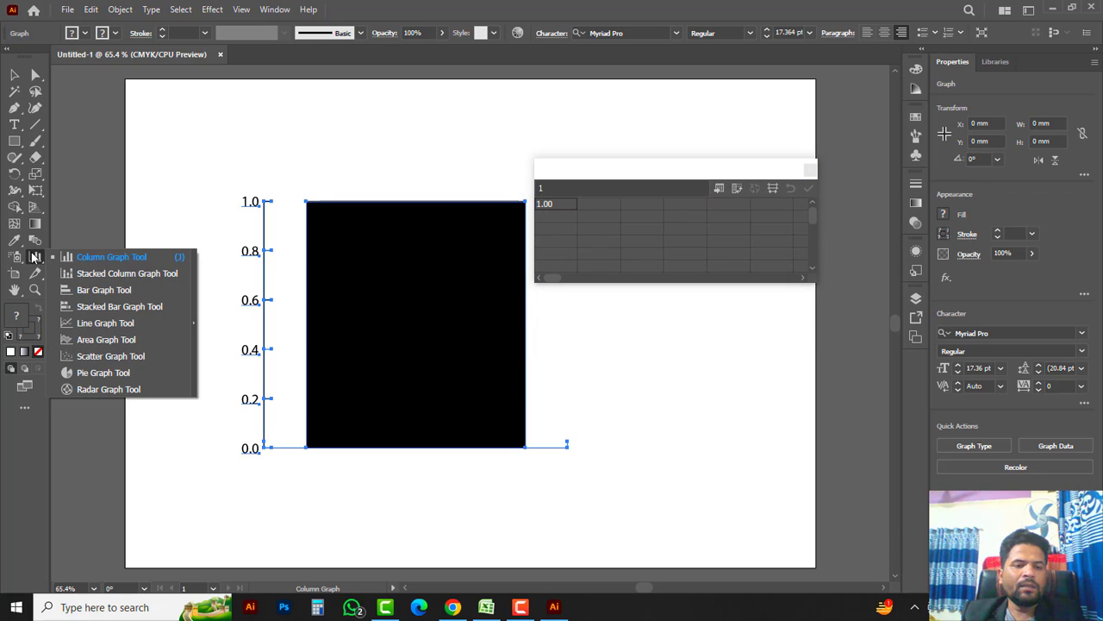
left_click(91, 255)
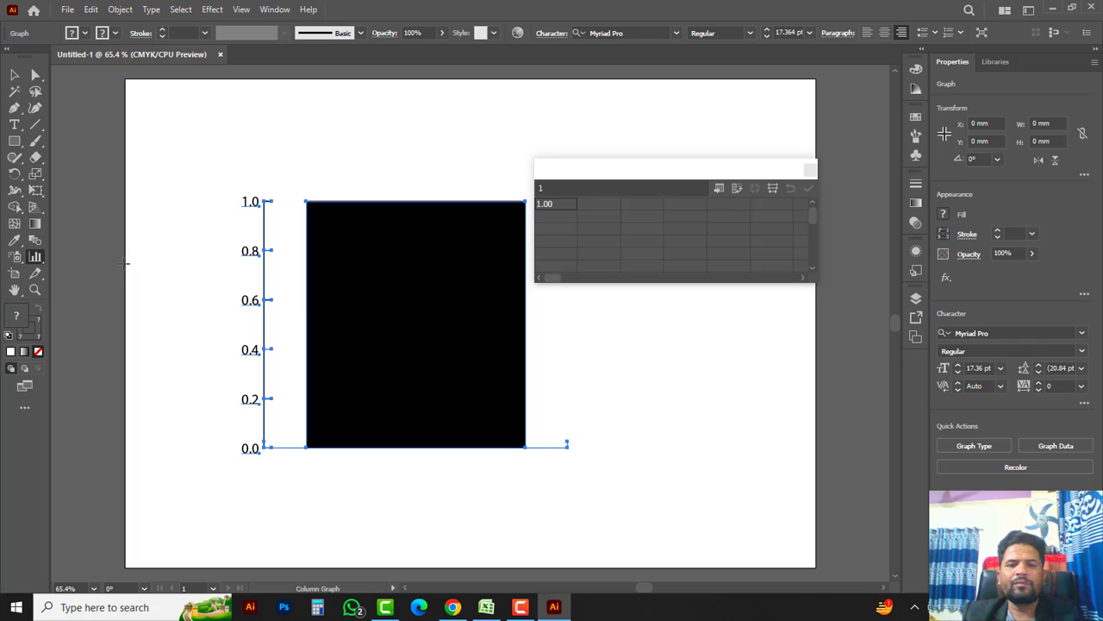
Step: Switch to Excel and copy the City, Expenses, Sales and Profit data in B1:E5 of Book1's Sheet1
left_click(486, 608)
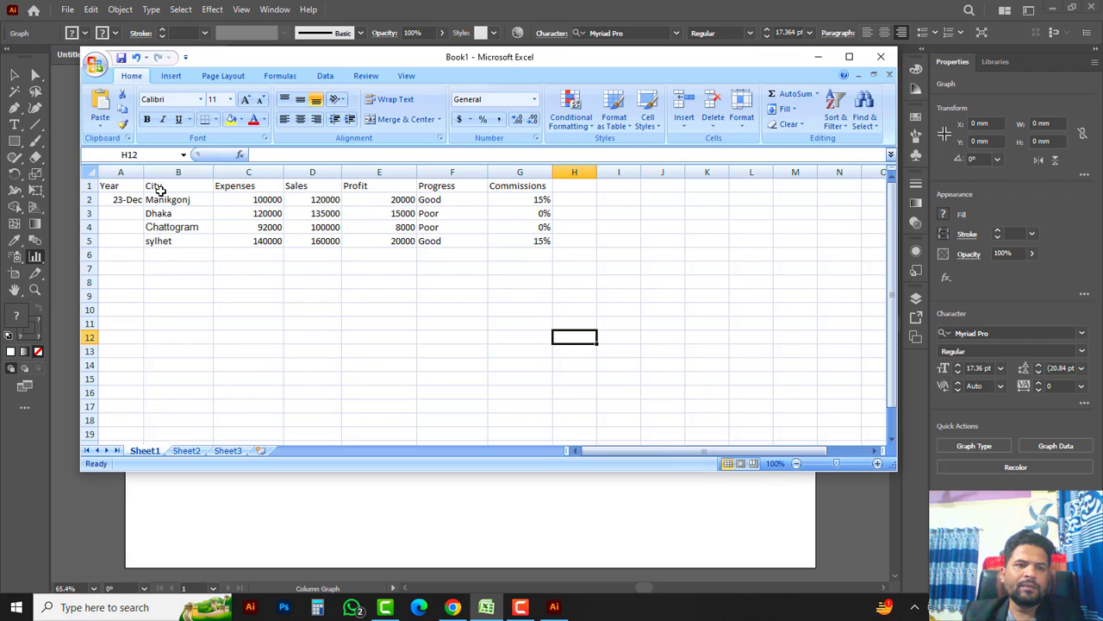
left_click_drag(158, 189, 364, 238)
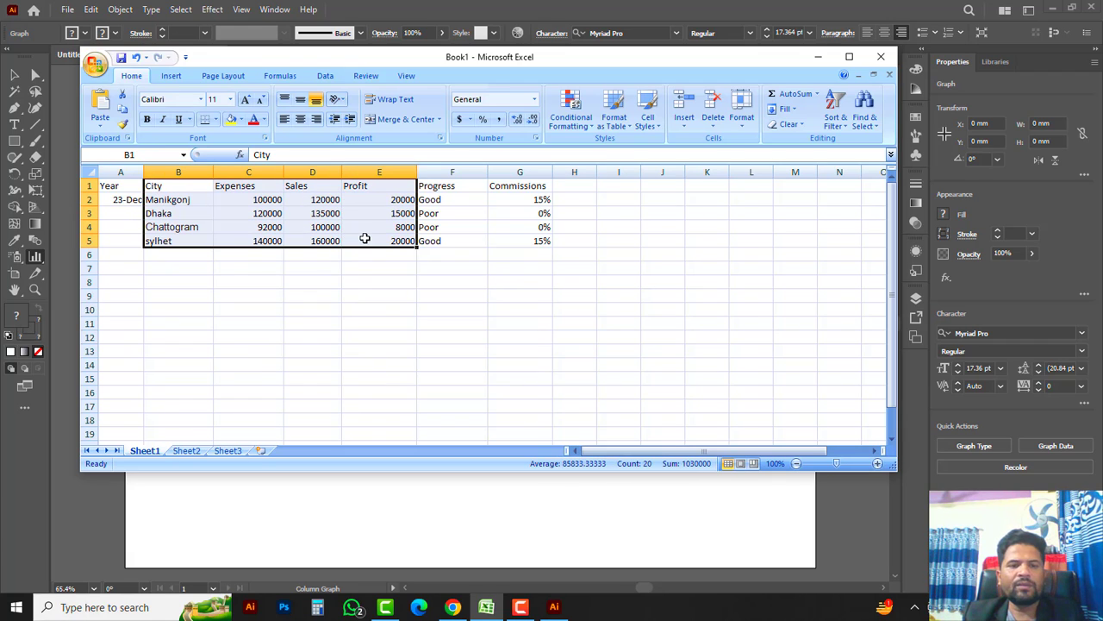
key("ctrl+c")
left_click(818, 56)
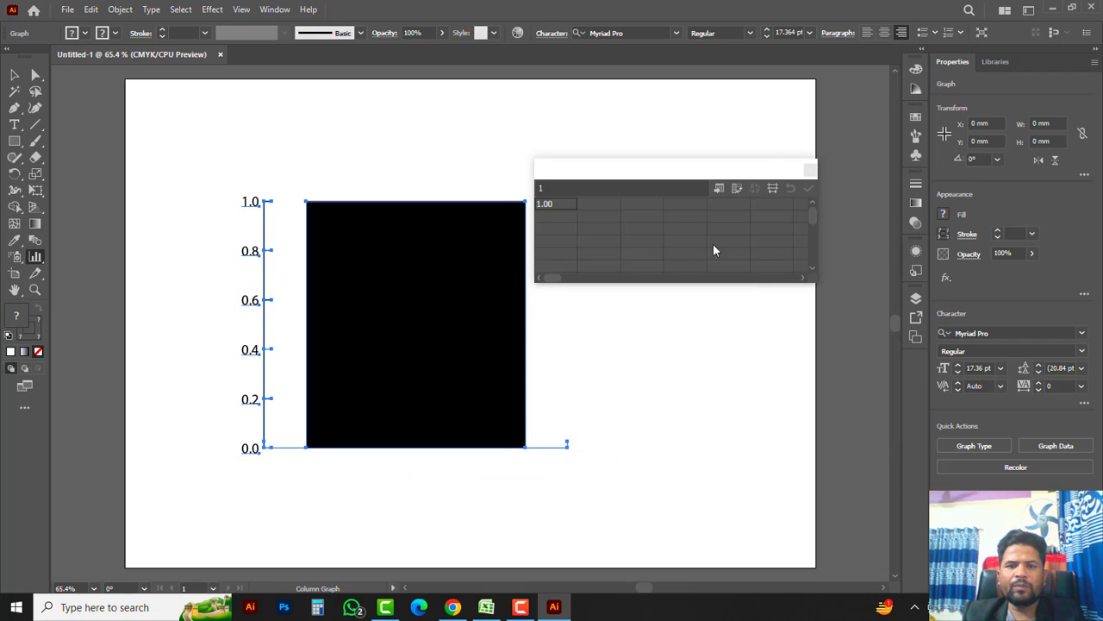
Step: Paste the copied city data into the graph's data table, apply it, and move the data window off the columns
left_click(556, 188)
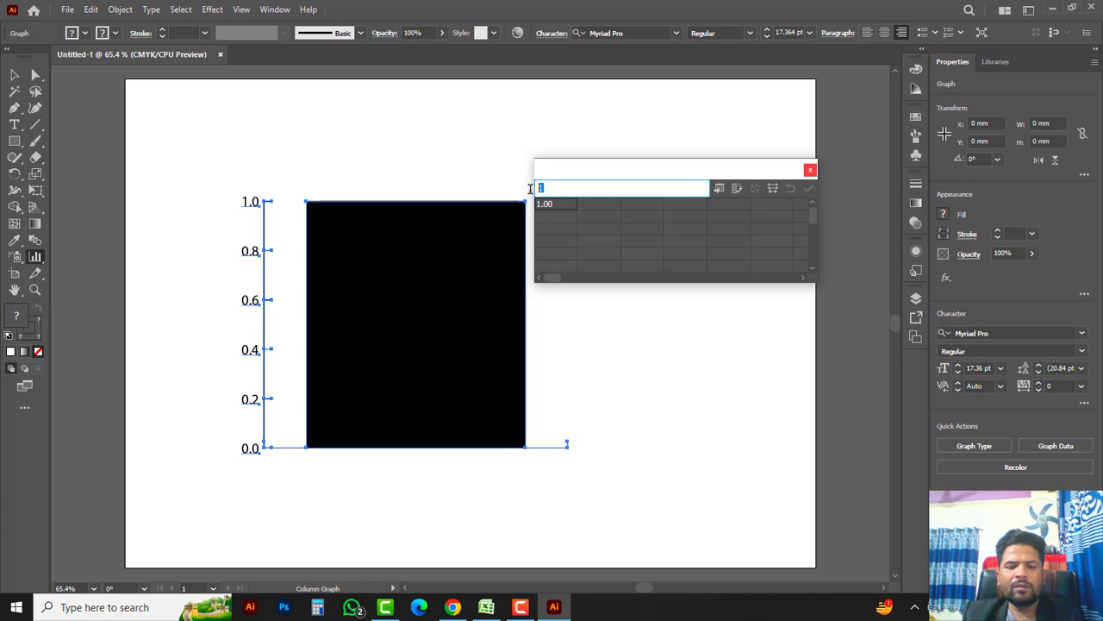
key("ctrl+v")
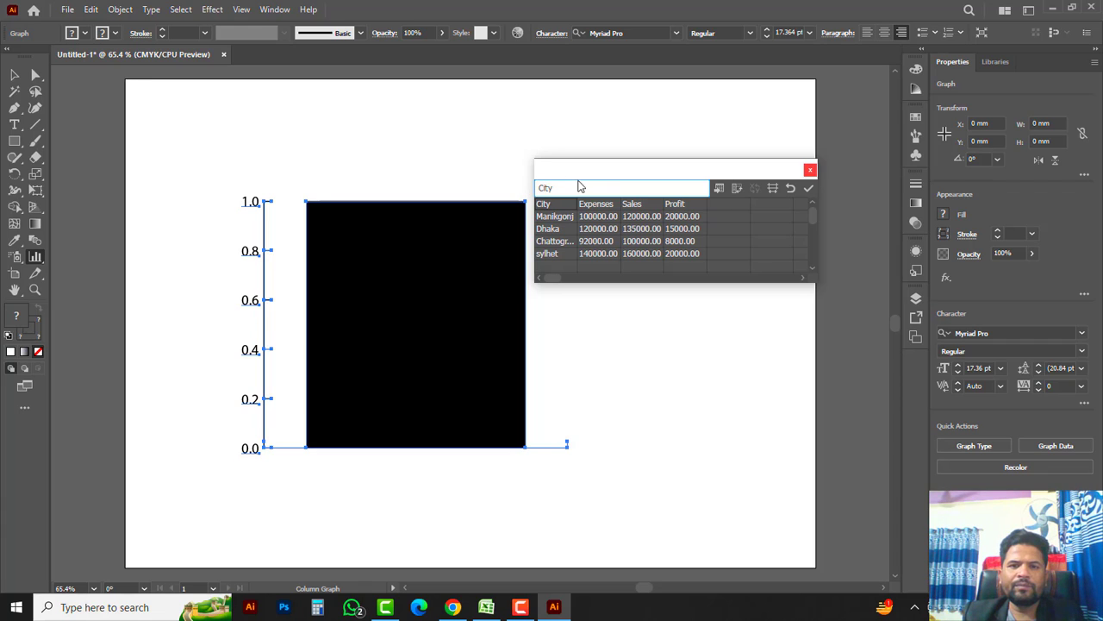
left_click(808, 190)
left_click_drag(667, 167, 692, 84)
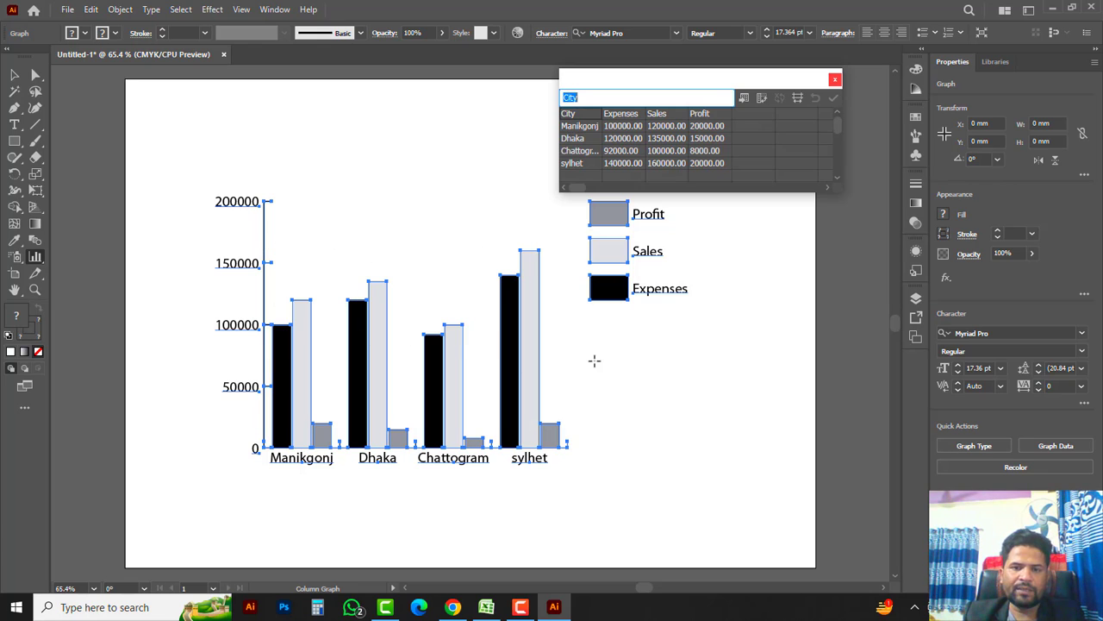
Step: Fill the Sales columns of all four cities and the Sales legend swatch with CMYK Red
key("v")
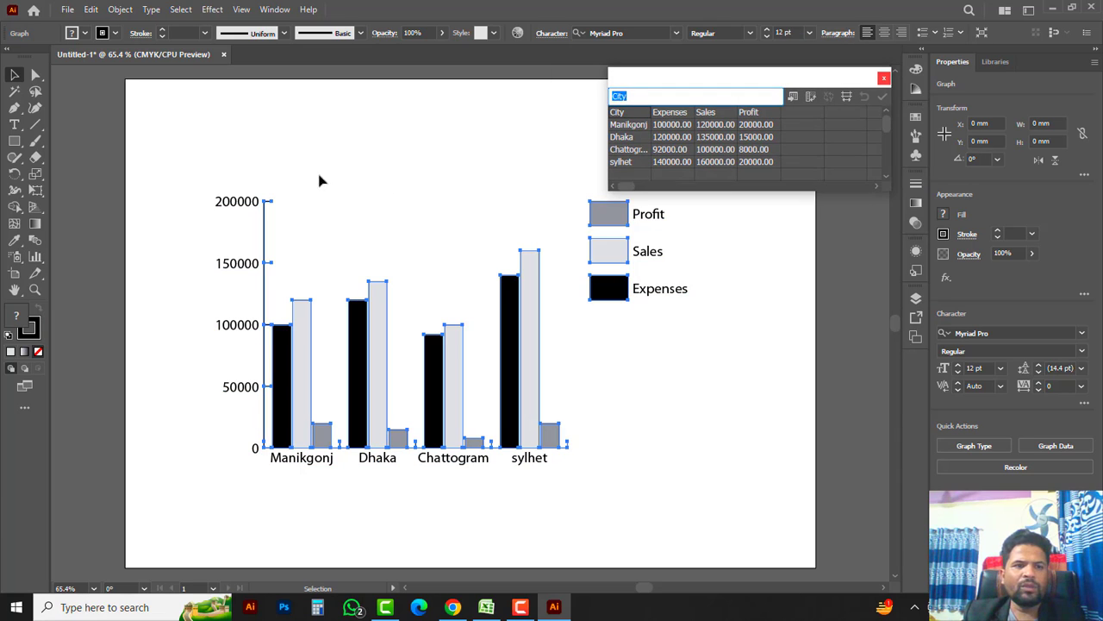
left_click(35, 75)
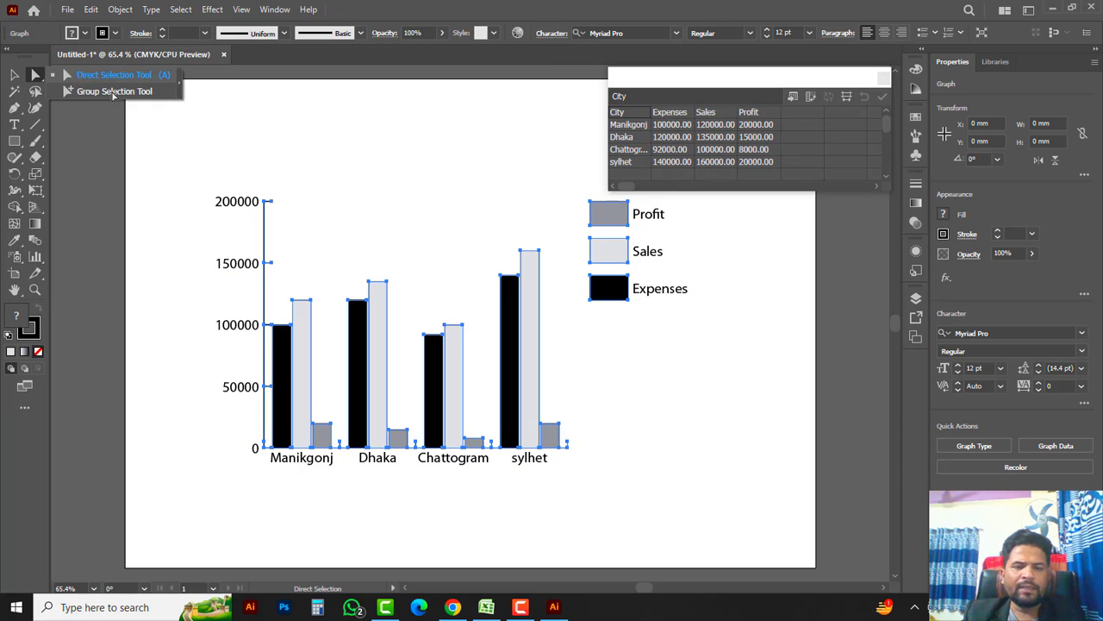
left_click(370, 157)
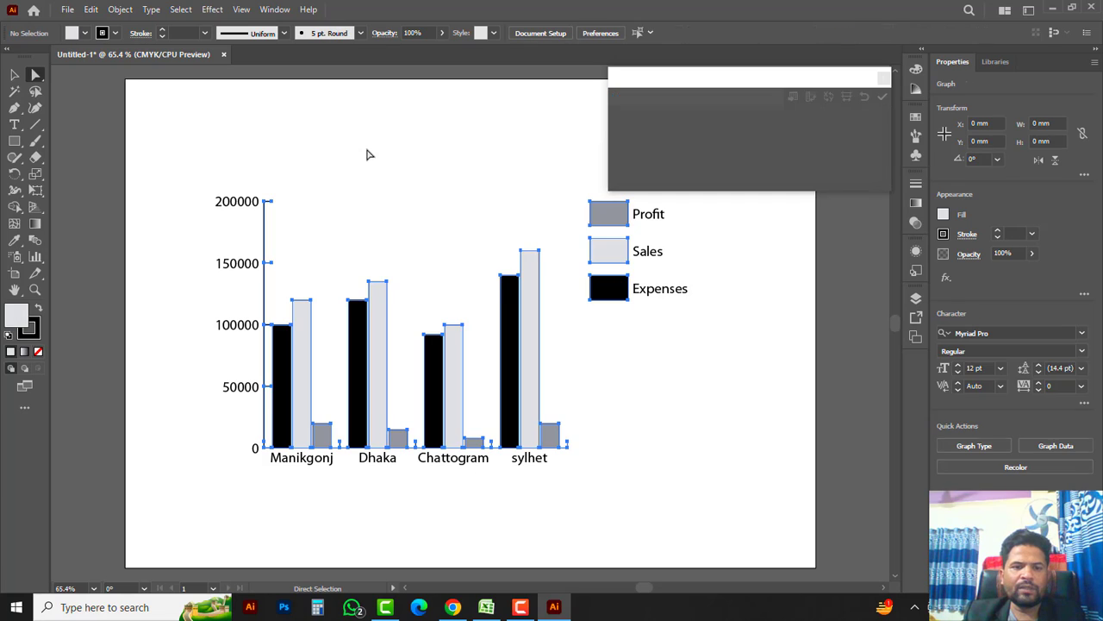
left_click(309, 314)
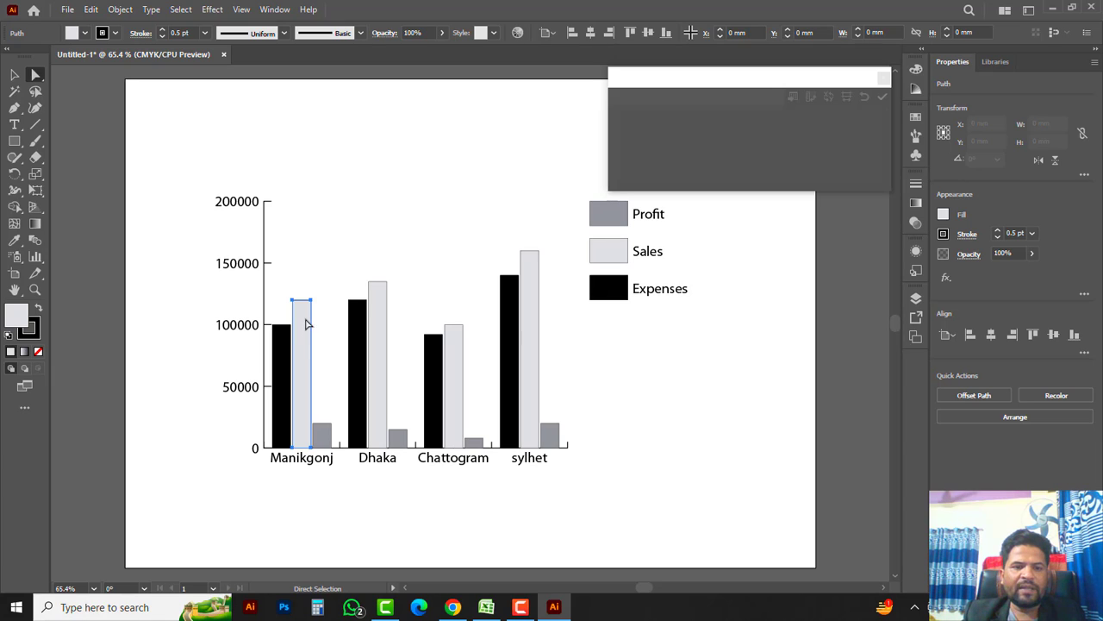
left_click(376, 340, "shift")
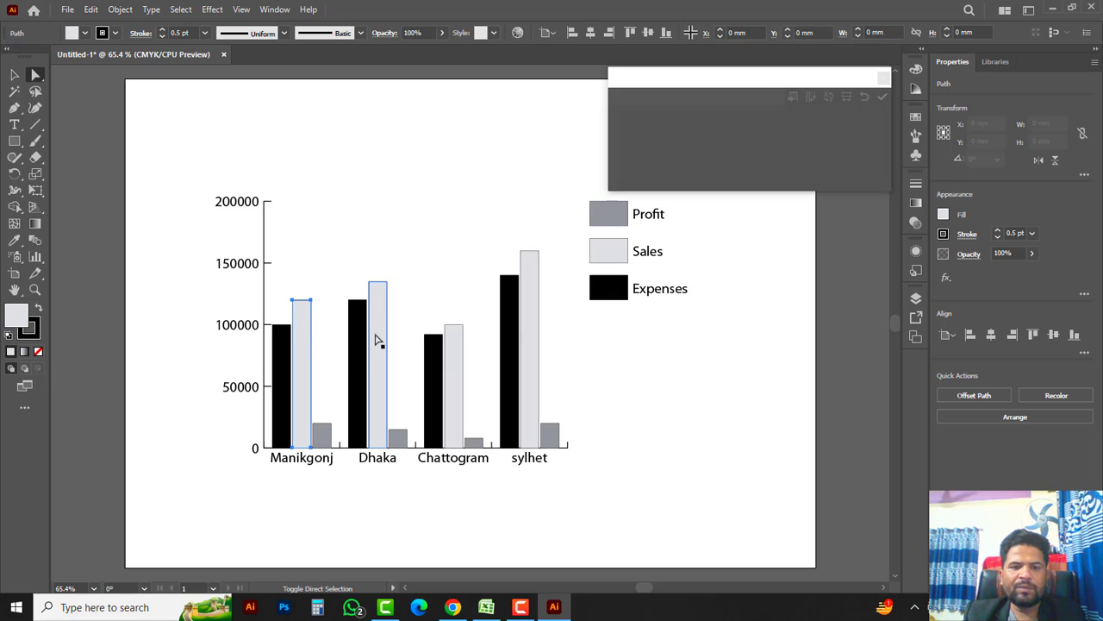
left_click(454, 358, "shift")
left_click(529, 359, "shift")
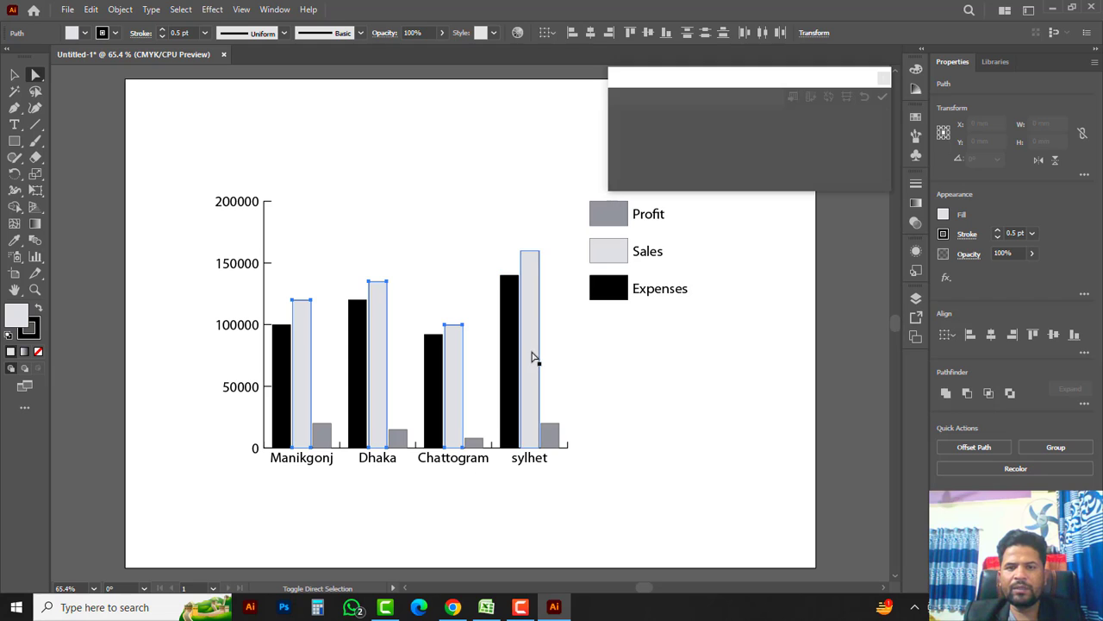
left_click(613, 255, "shift")
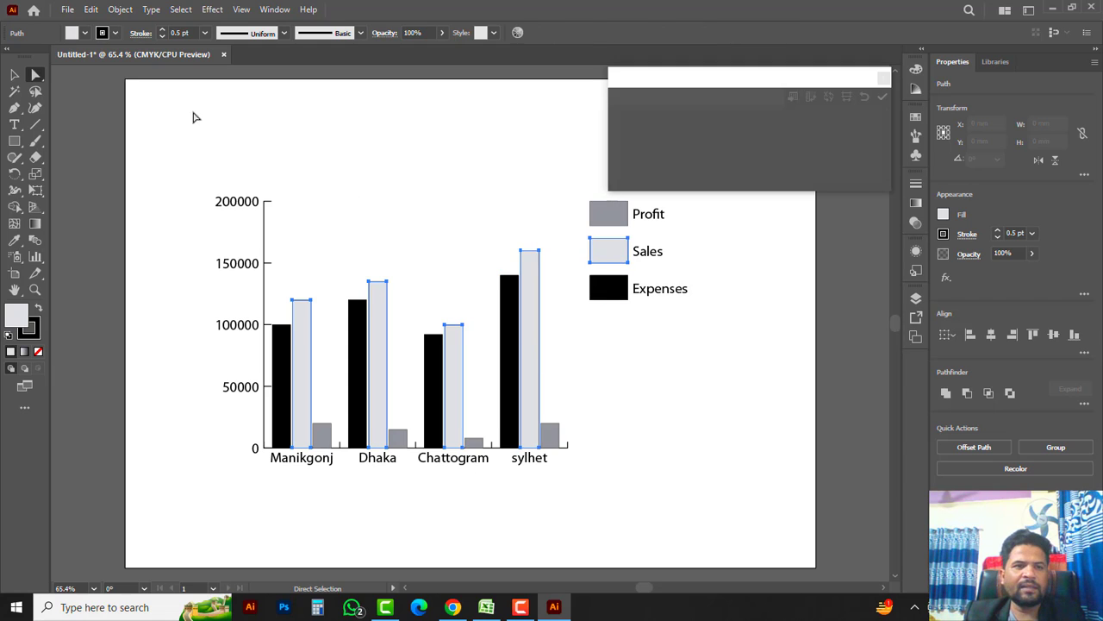
left_click(84, 34)
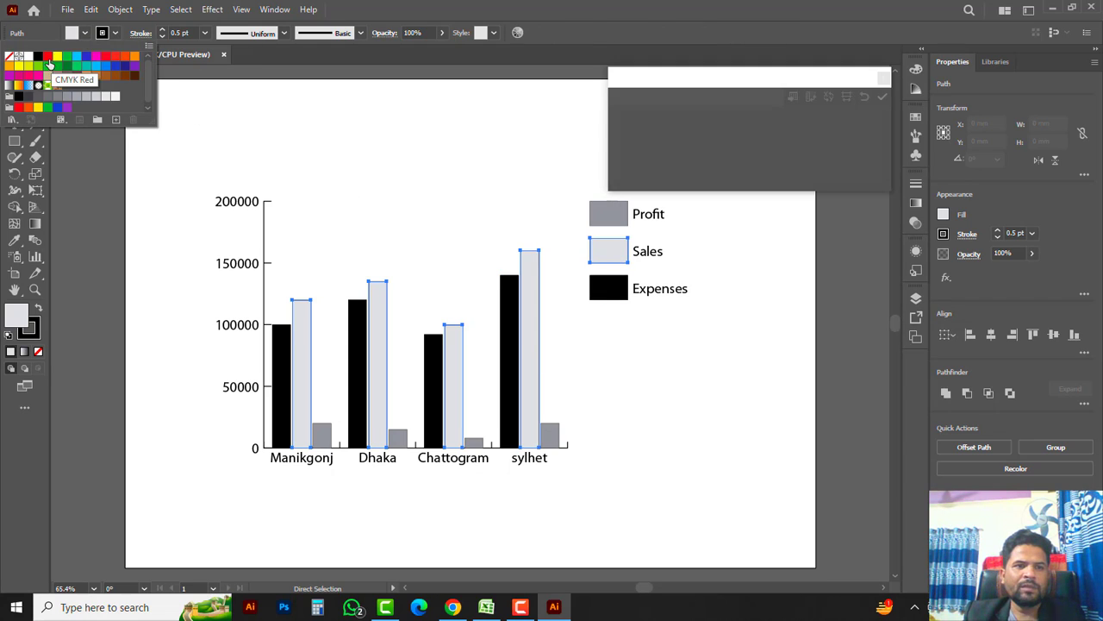
left_click(48, 59)
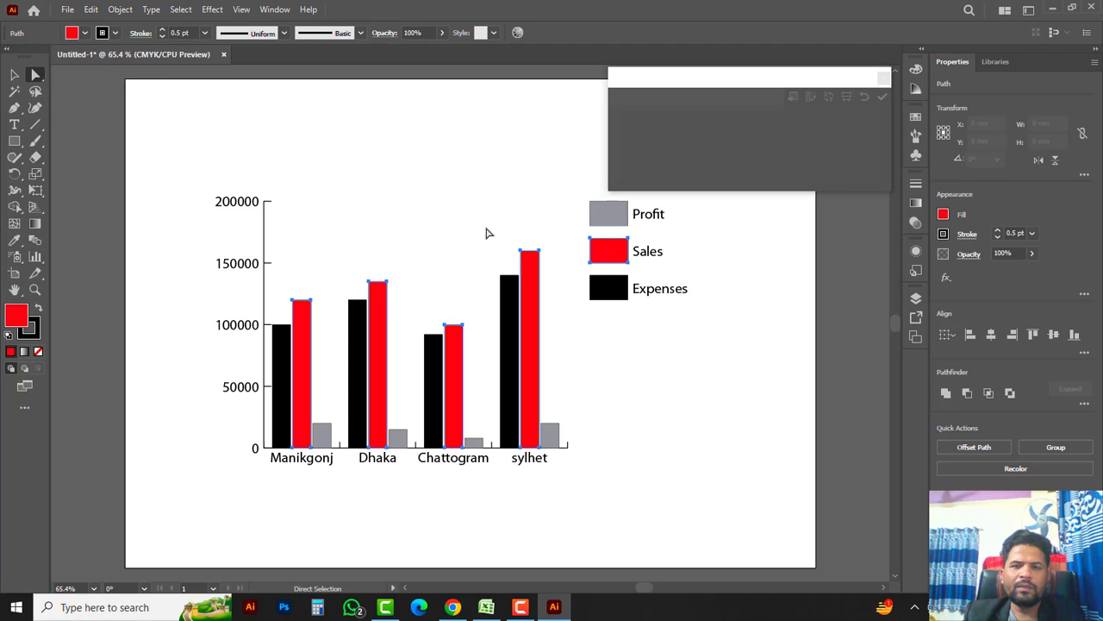
Step: Fill the black Expenses columns of all four cities and the Expenses legend swatch with blue
left_click(280, 378)
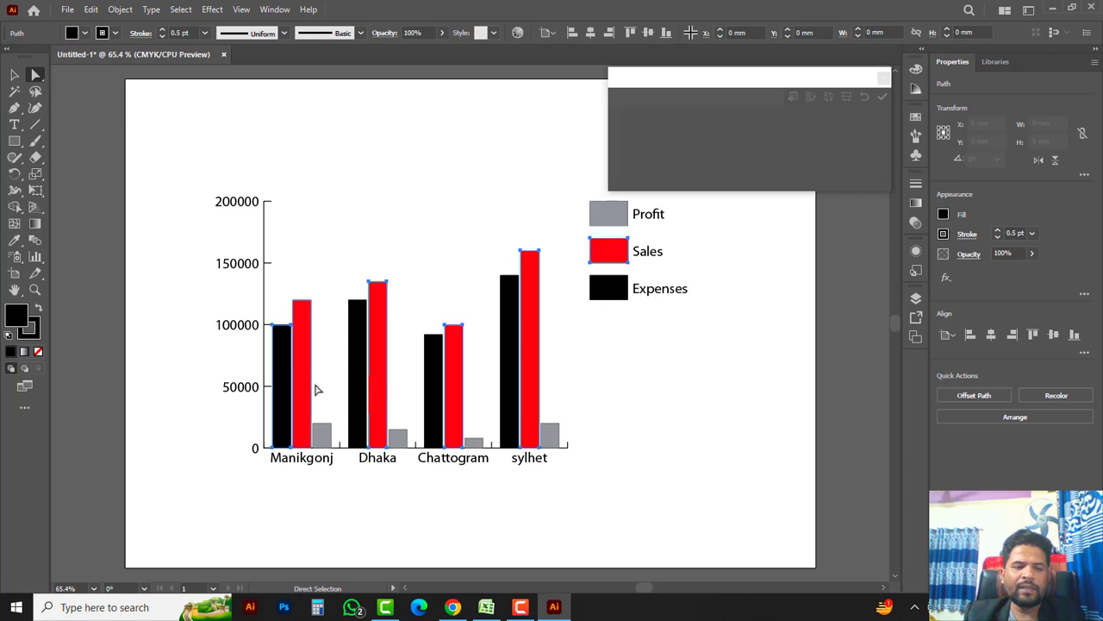
left_click(357, 382, "shift")
left_click(436, 387, "shift")
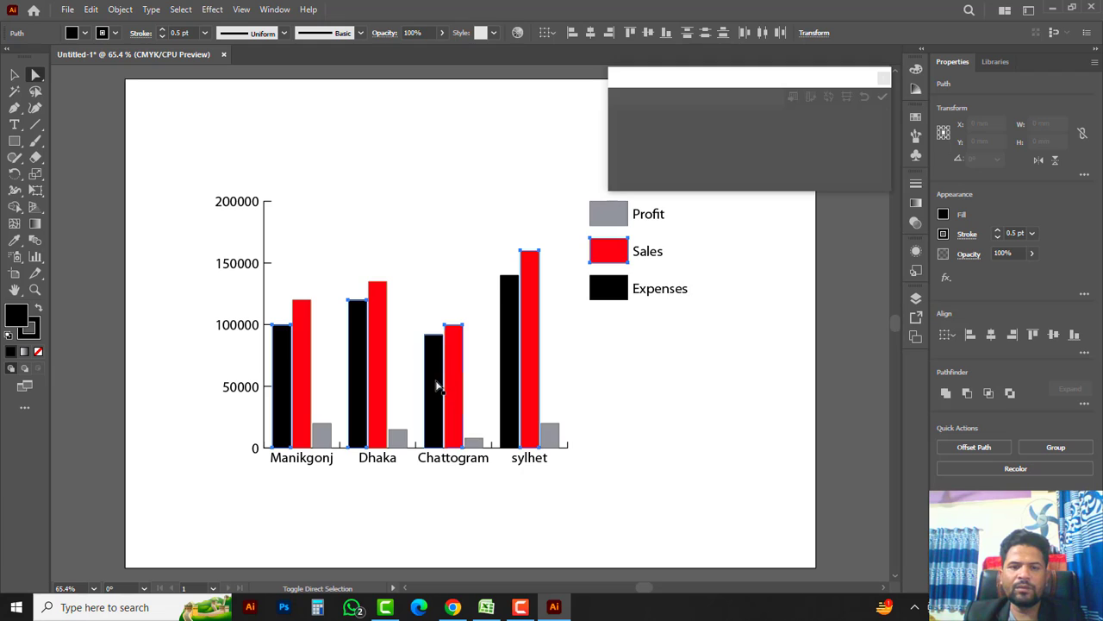
left_click(514, 382, "shift")
left_click(610, 291, "shift")
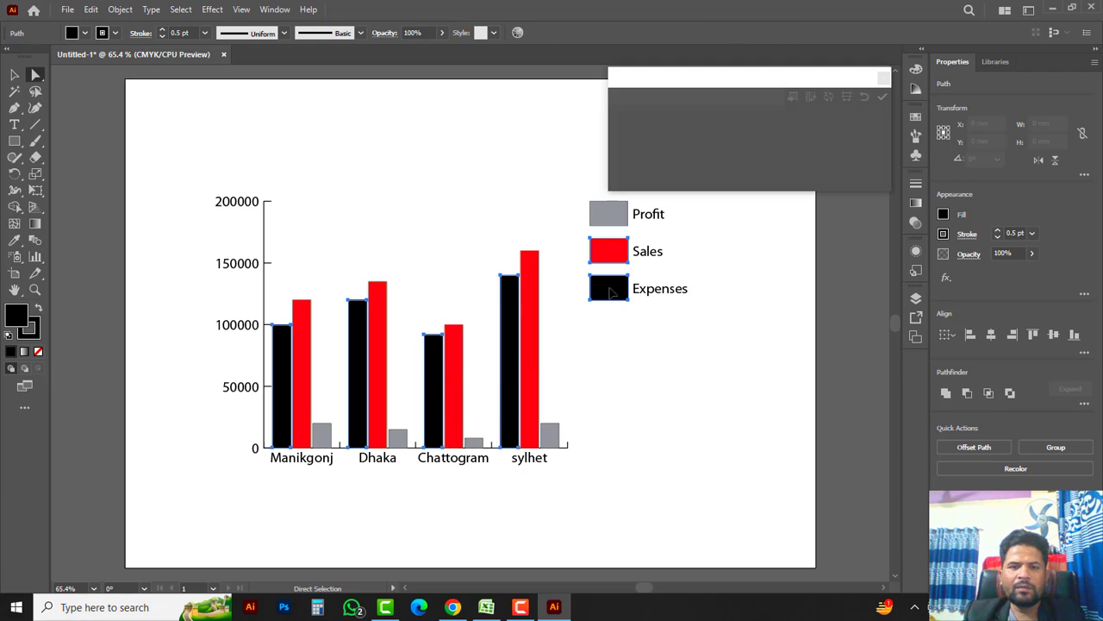
left_click(101, 33)
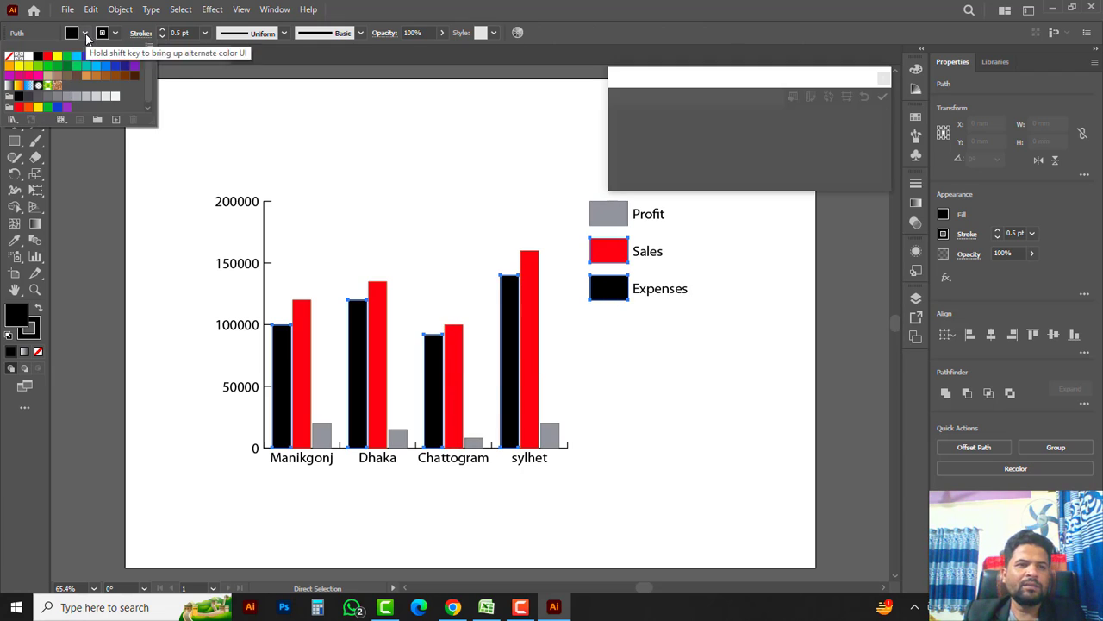
left_click(113, 72)
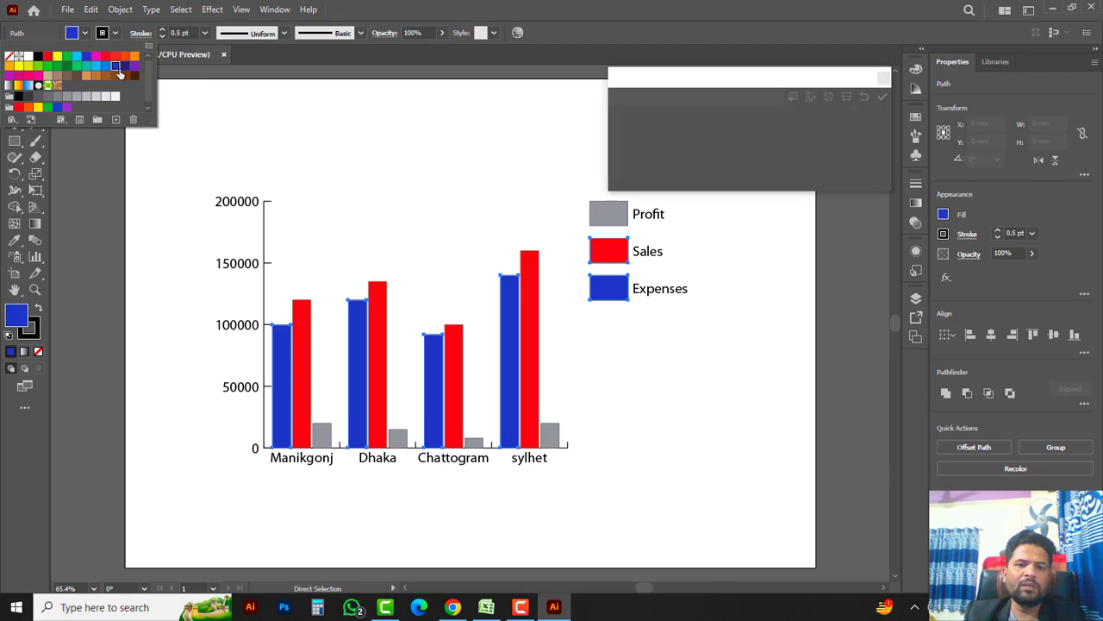
Step: Fill the Profit columns of all four cities and the Profit legend swatch with dark green, and deselect everything
left_click(322, 435)
left_click(397, 441, "shift")
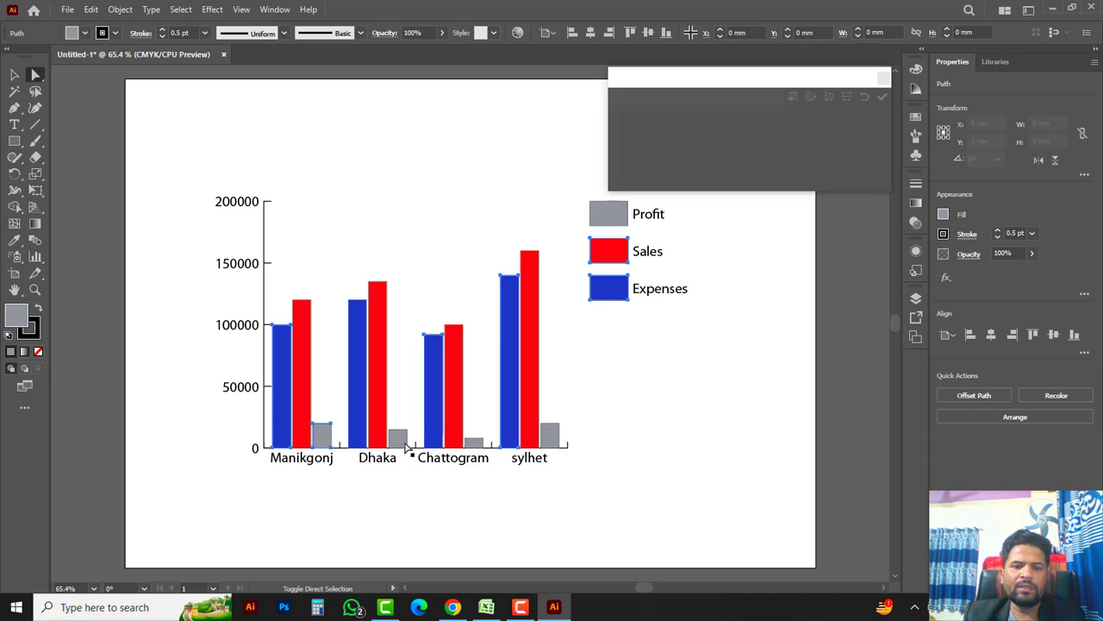
left_click(472, 444, "shift")
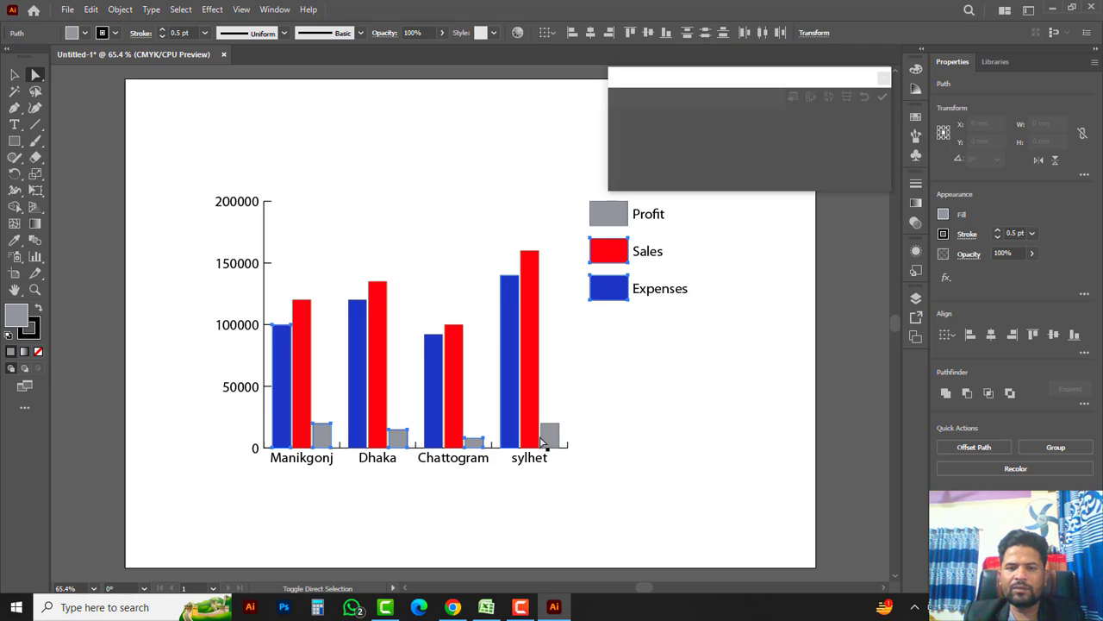
left_click(550, 435, "shift")
left_click(614, 212, "shift")
left_click(606, 217, "shift")
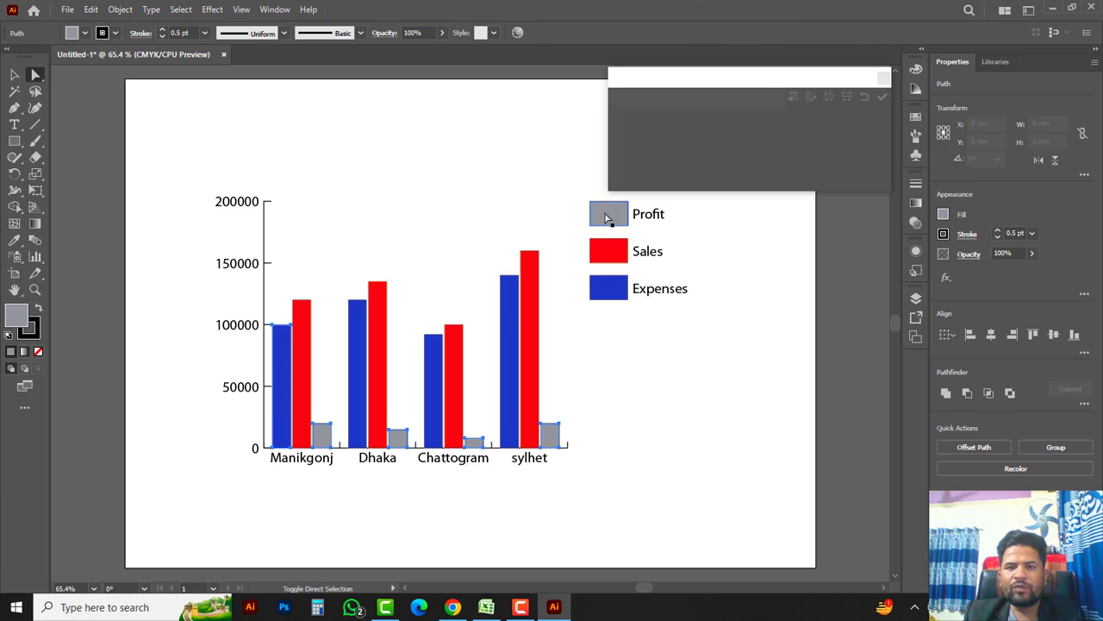
left_click(86, 33)
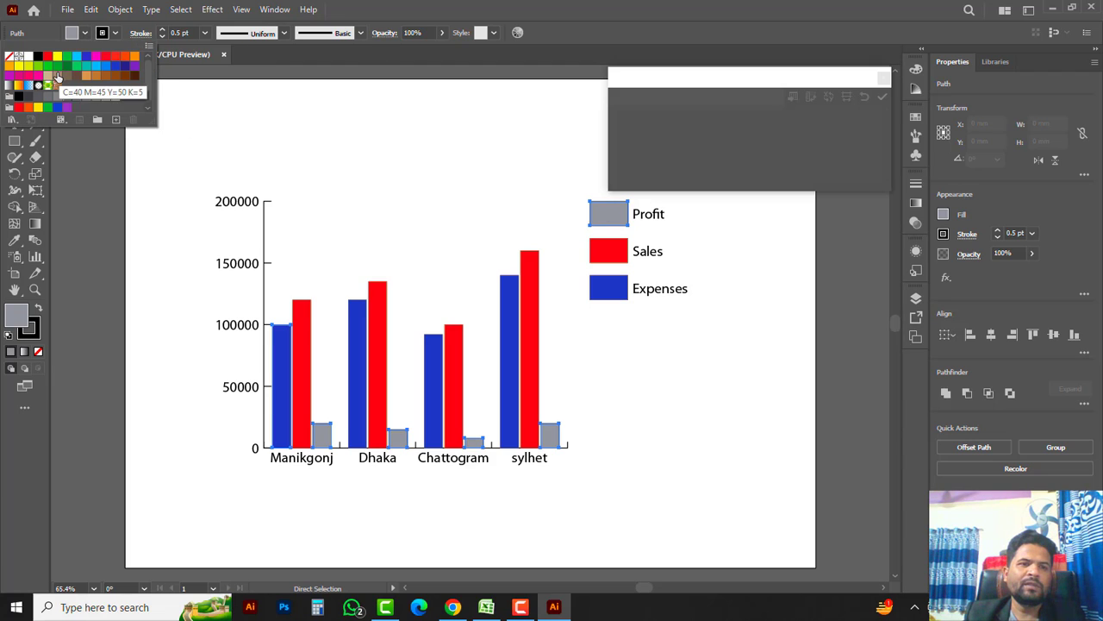
left_click(67, 66)
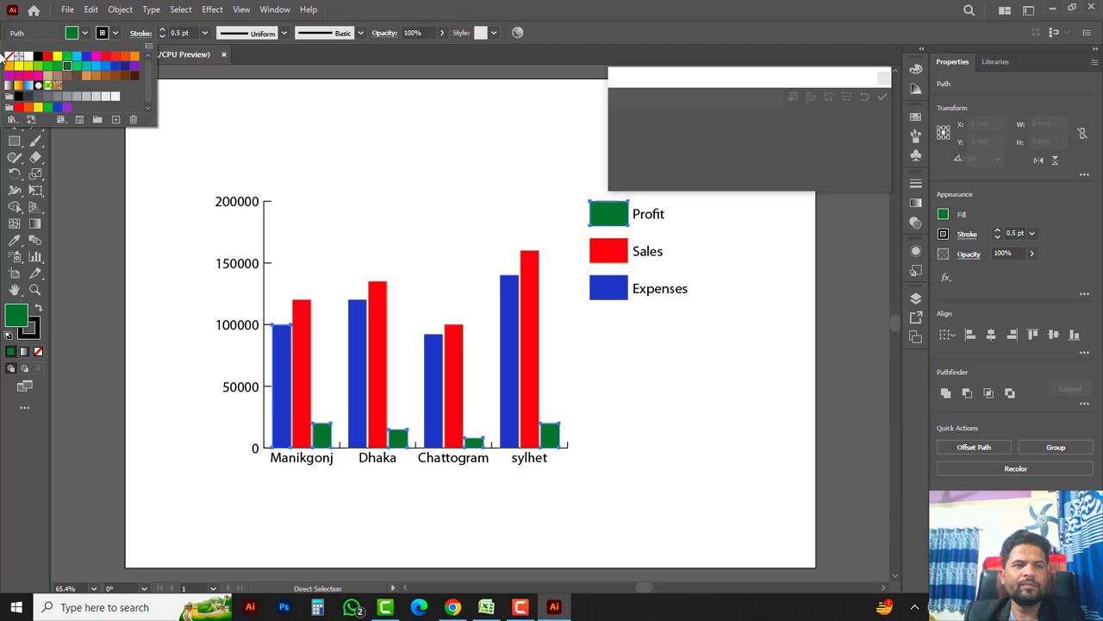
left_click(294, 149)
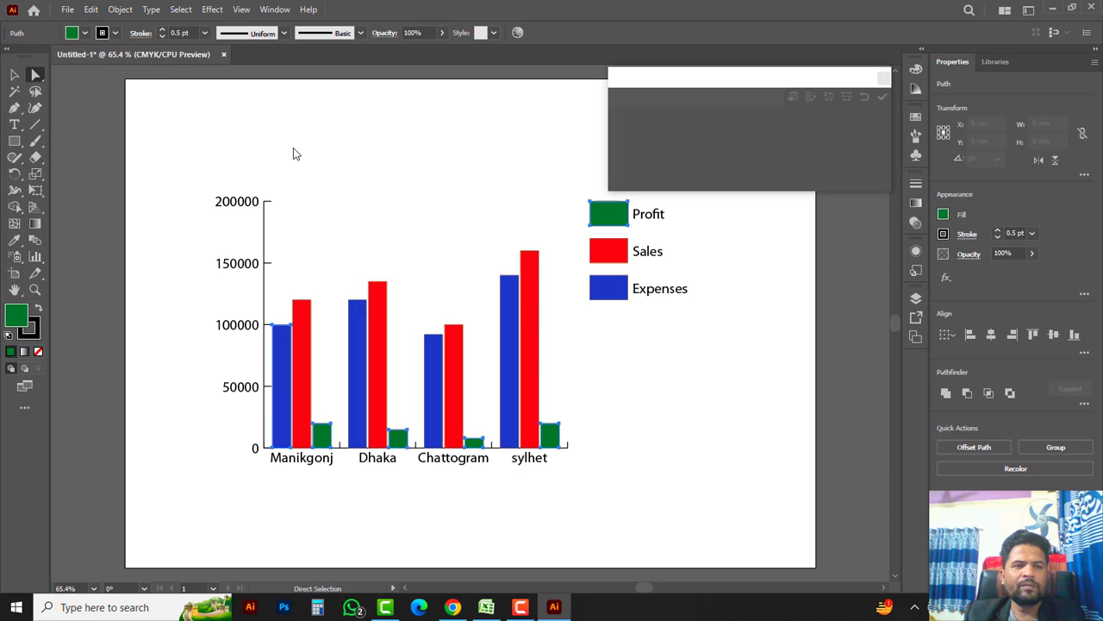
left_click(13, 75)
left_click(396, 181)
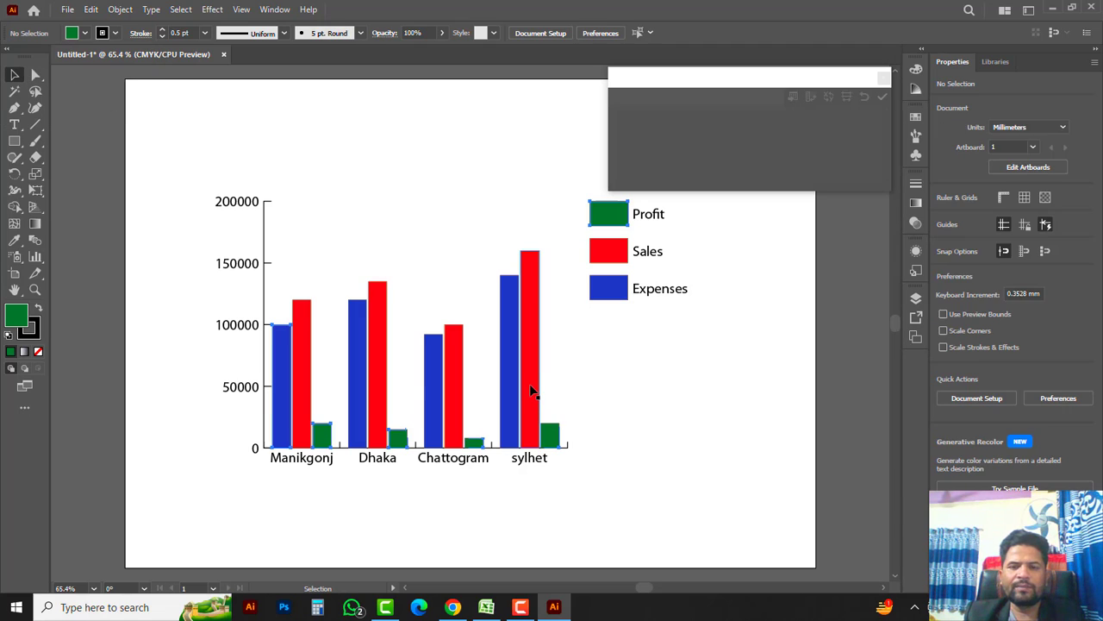
Step: Select the whole graph with its legend and change its graph type to Stacked Column
key("j")
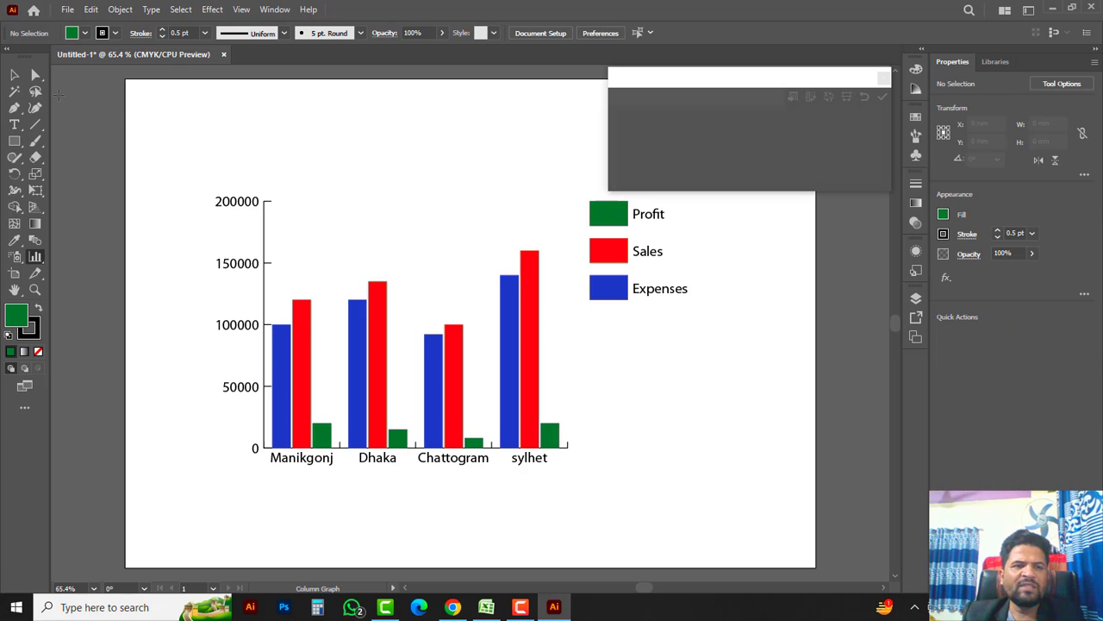
left_click(14, 75)
left_click_drag(166, 143, 703, 504)
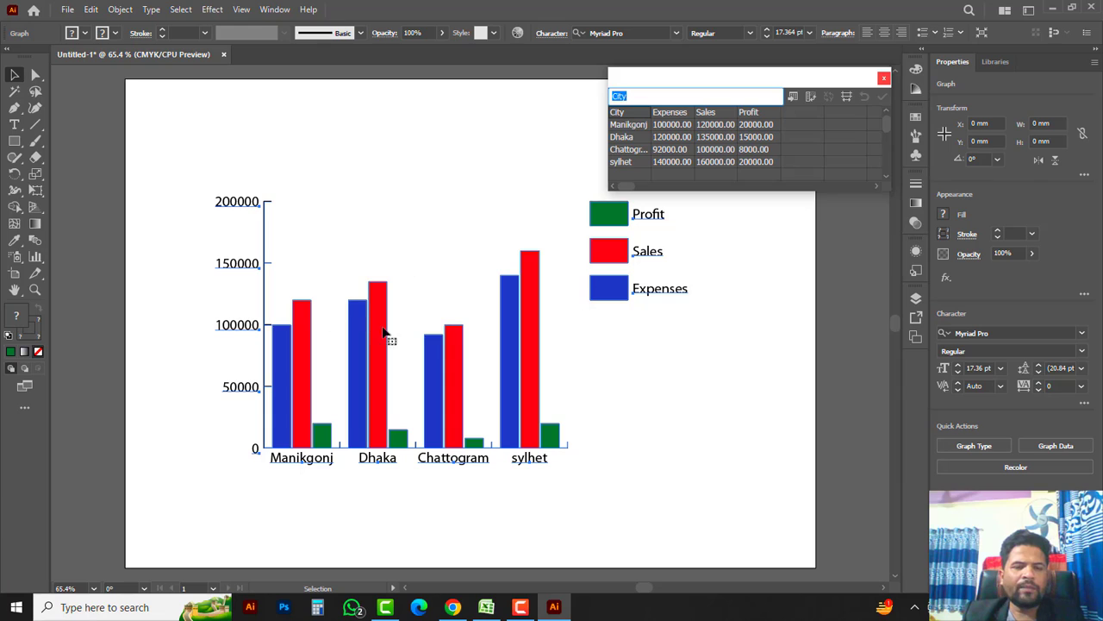
left_click(36, 259)
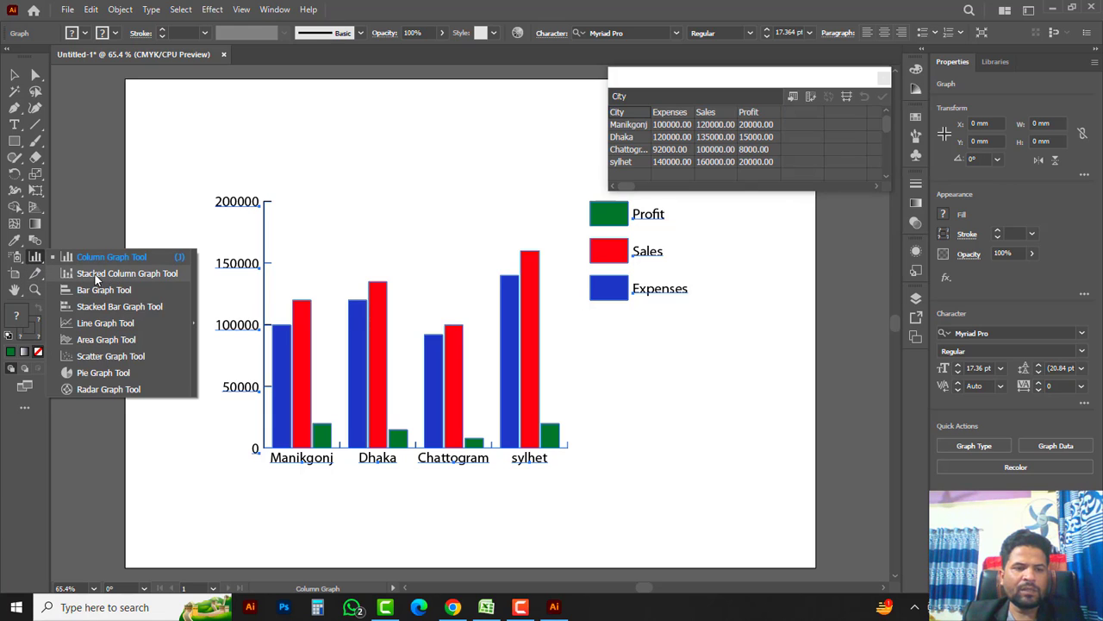
left_click(35, 257)
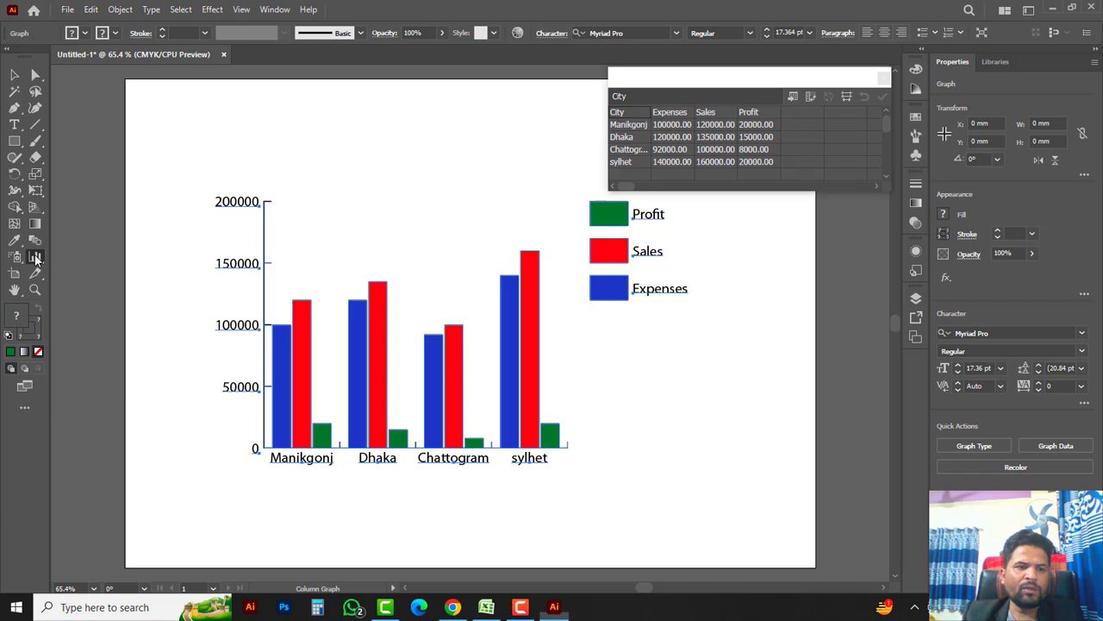
double_click(35, 257)
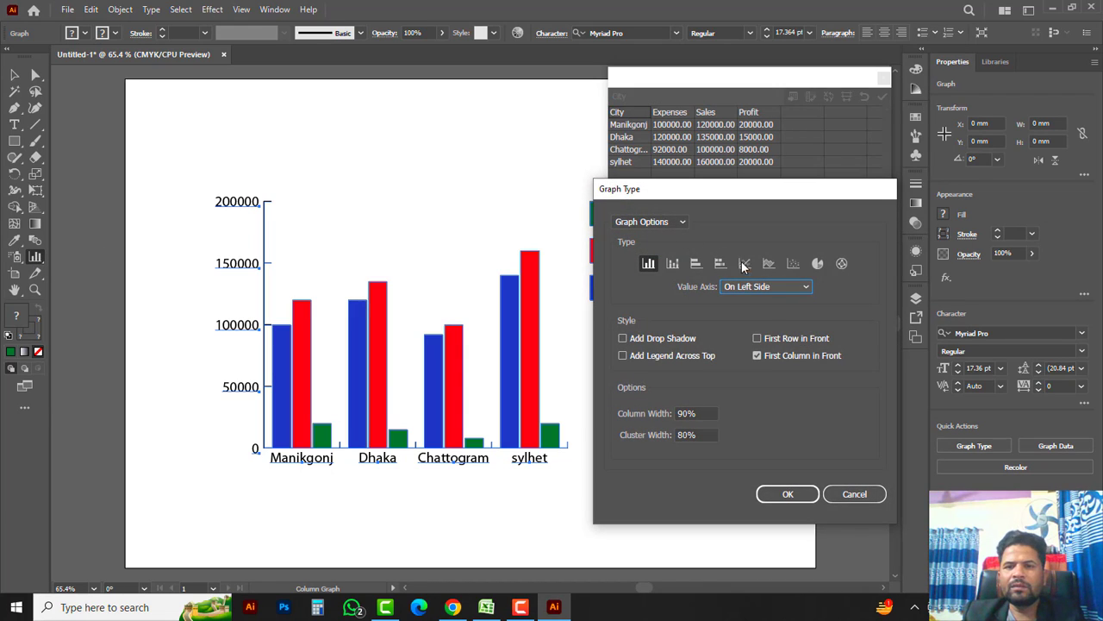
left_click(673, 263)
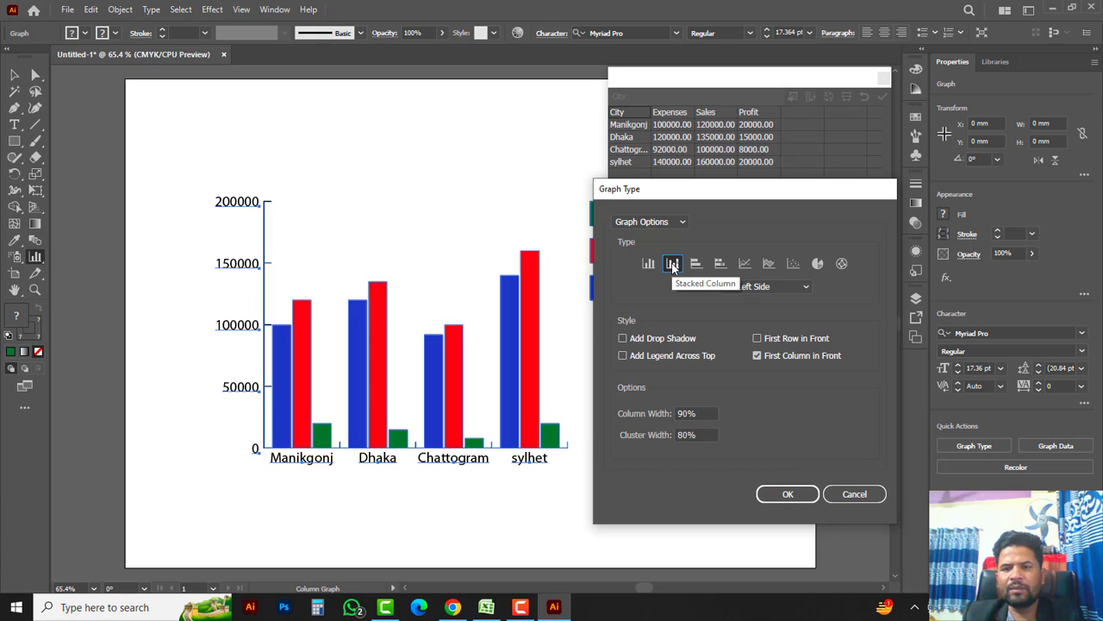
left_click(787, 495)
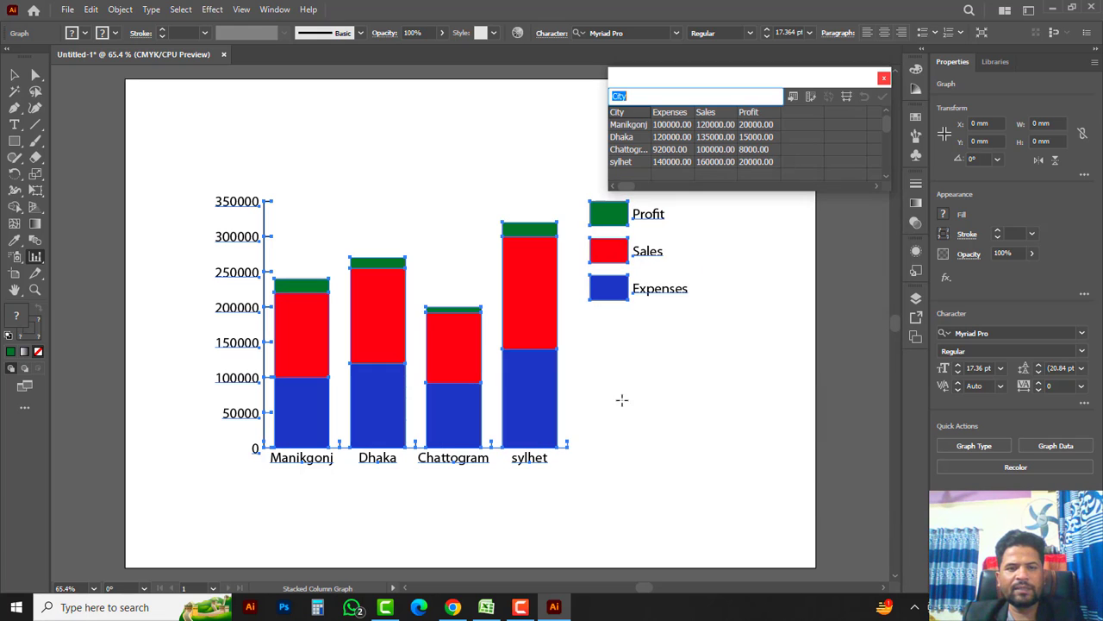
Step: Convert the selected graph first to the Bar type and after that to the Stacked Bar type
double_click(35, 261)
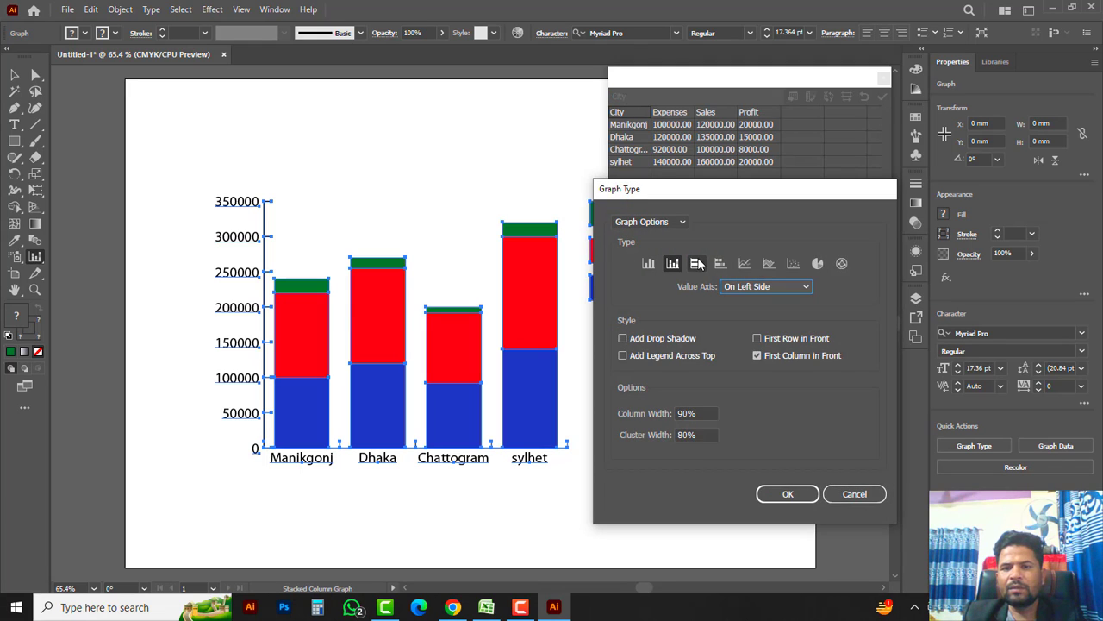
left_click(698, 264)
left_click(794, 494)
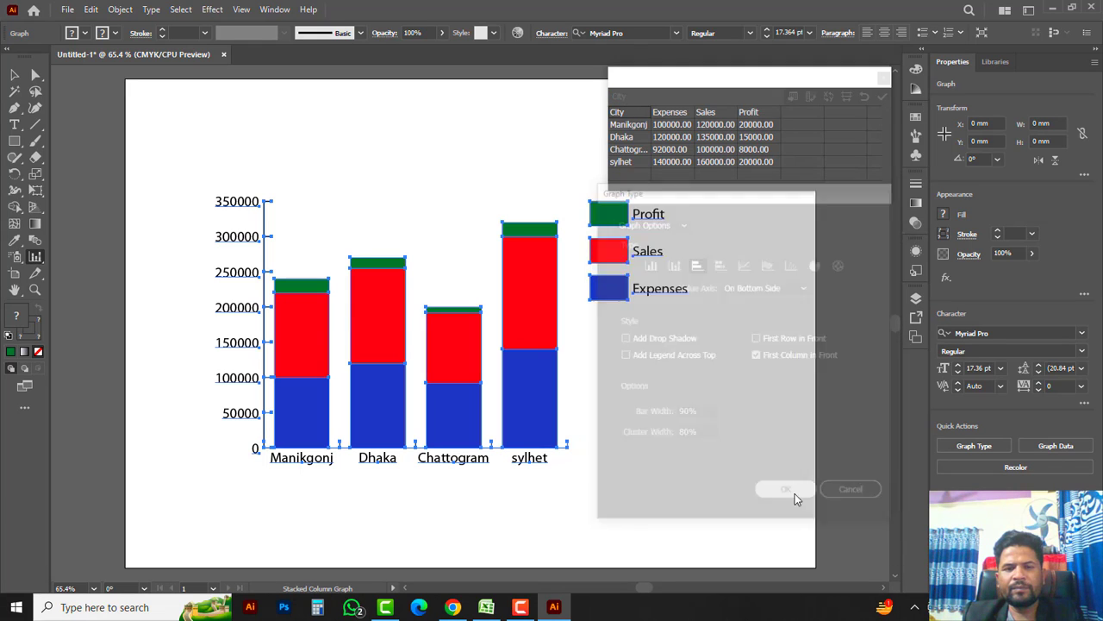
left_click(35, 257)
double_click(35, 257)
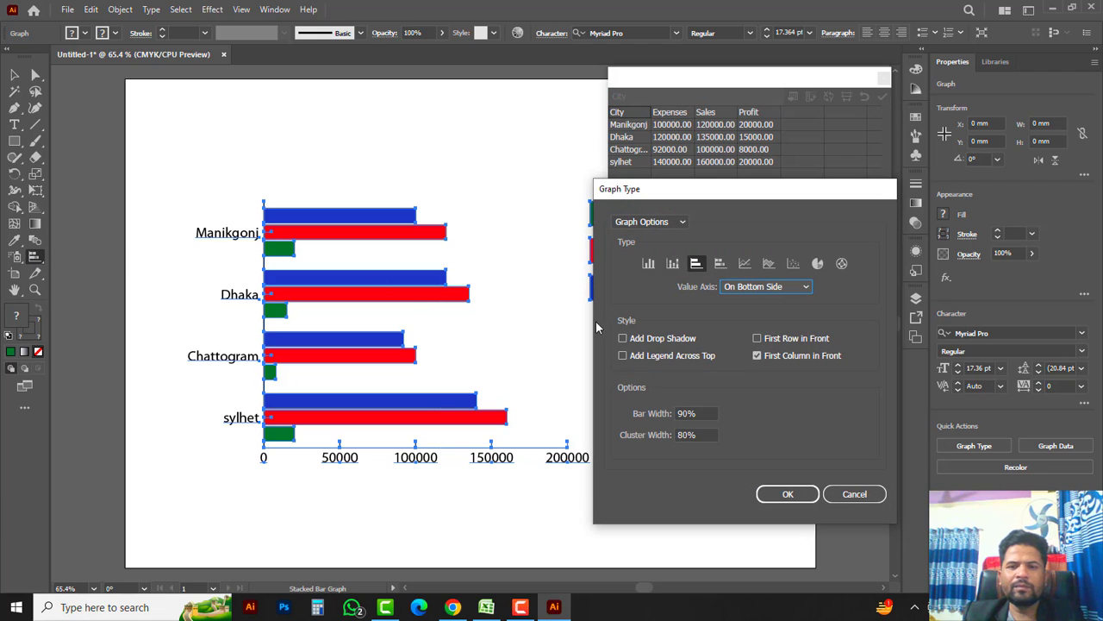
left_click(721, 268)
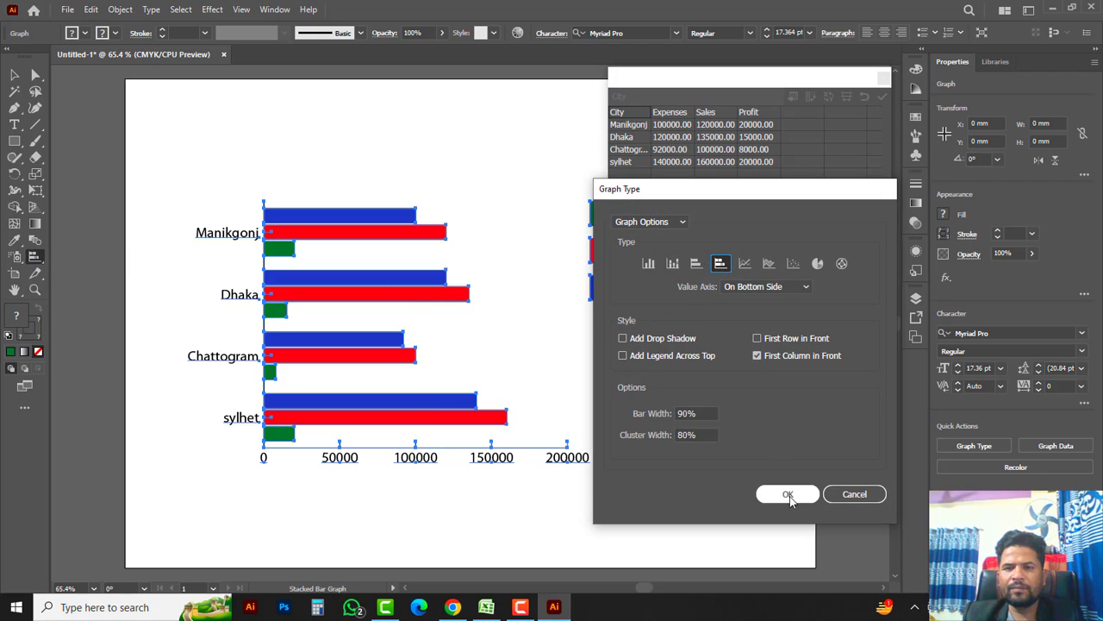
left_click(786, 494)
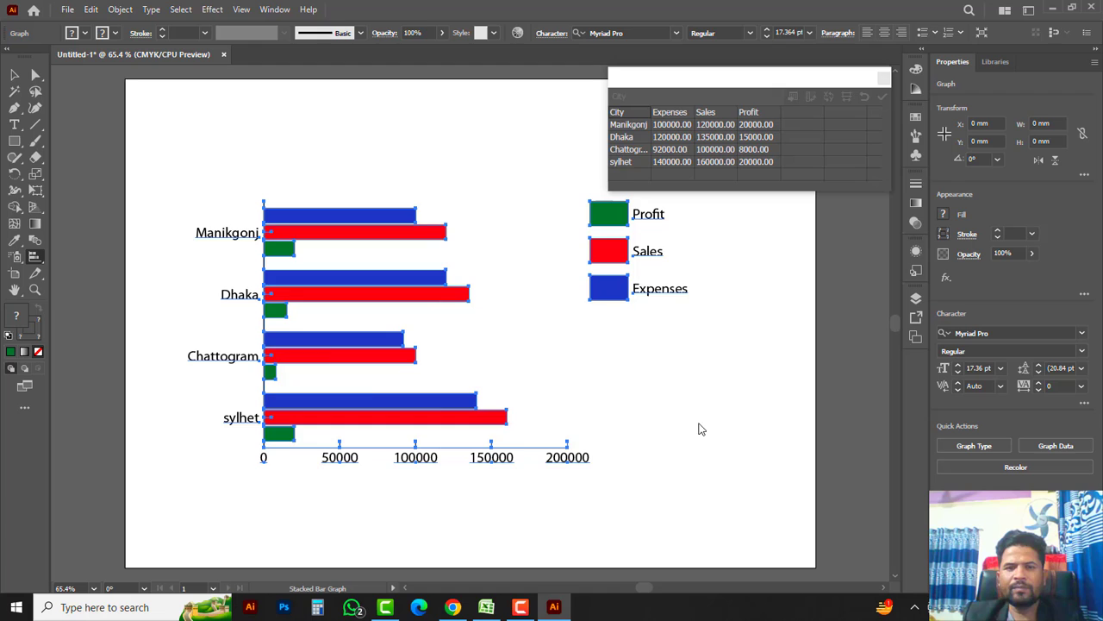
Step: Convert the stacked bar graph first to the Line type and after that to the Area type
double_click(35, 259)
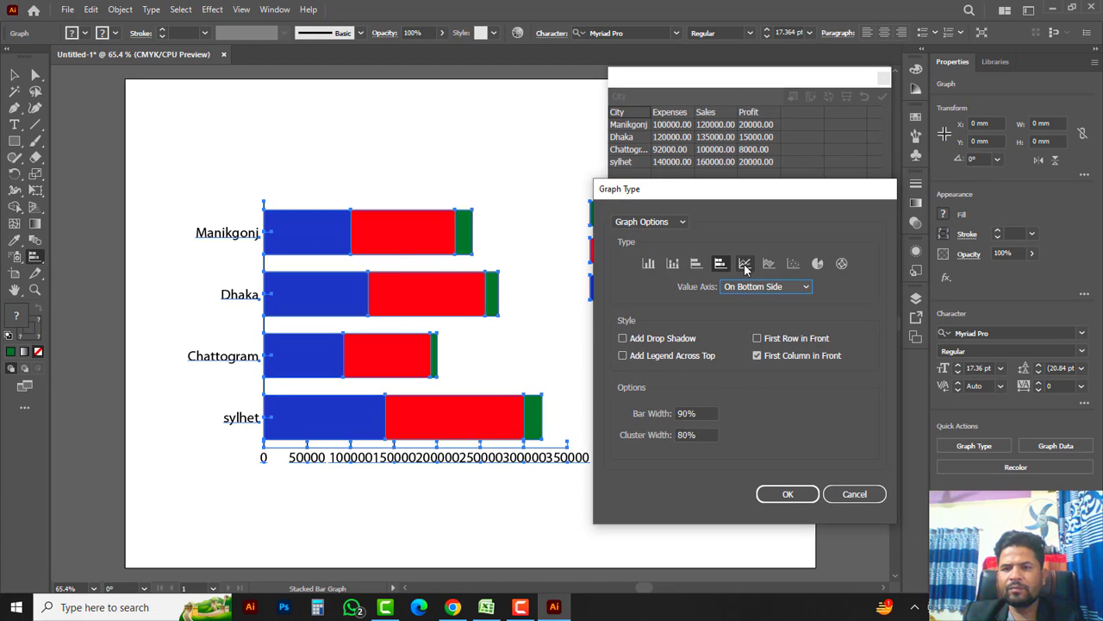
left_click(744, 263)
left_click(787, 494)
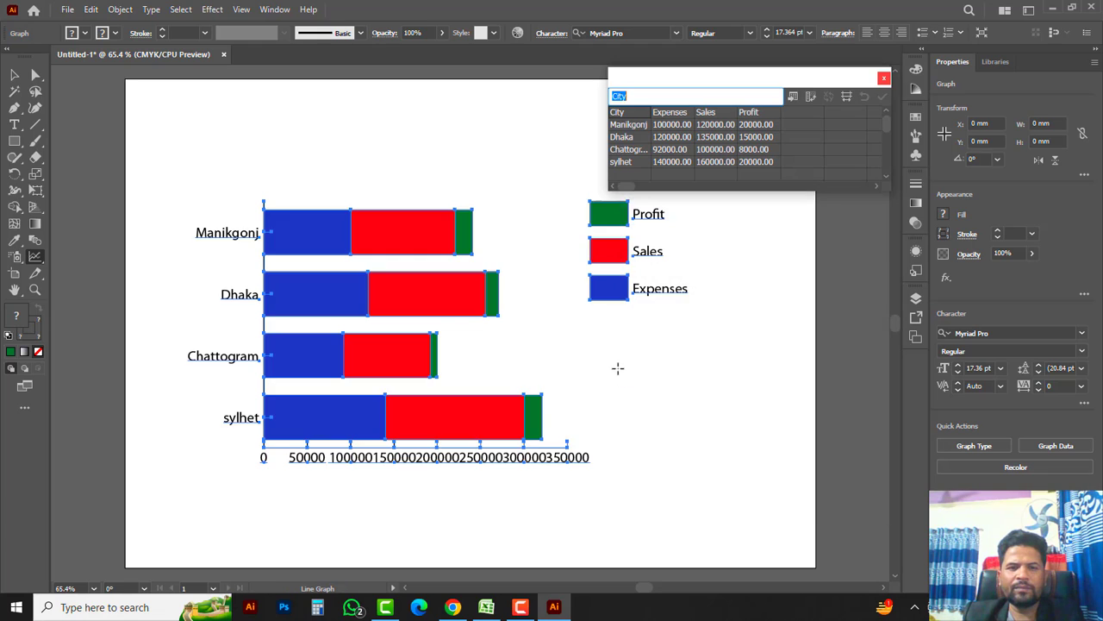
double_click(35, 257)
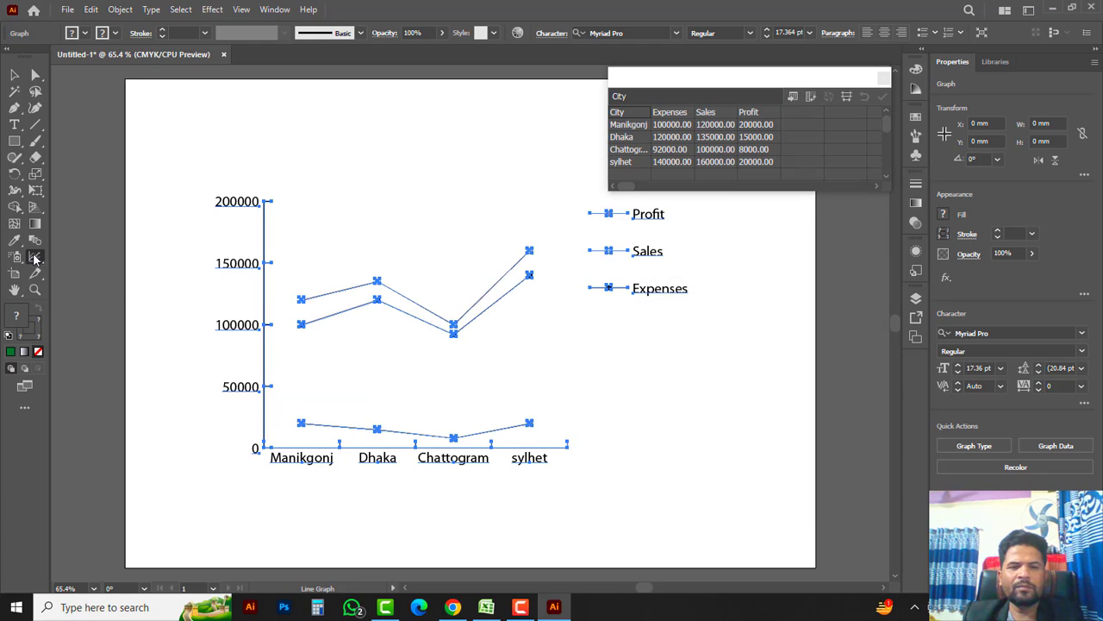
left_click(768, 263)
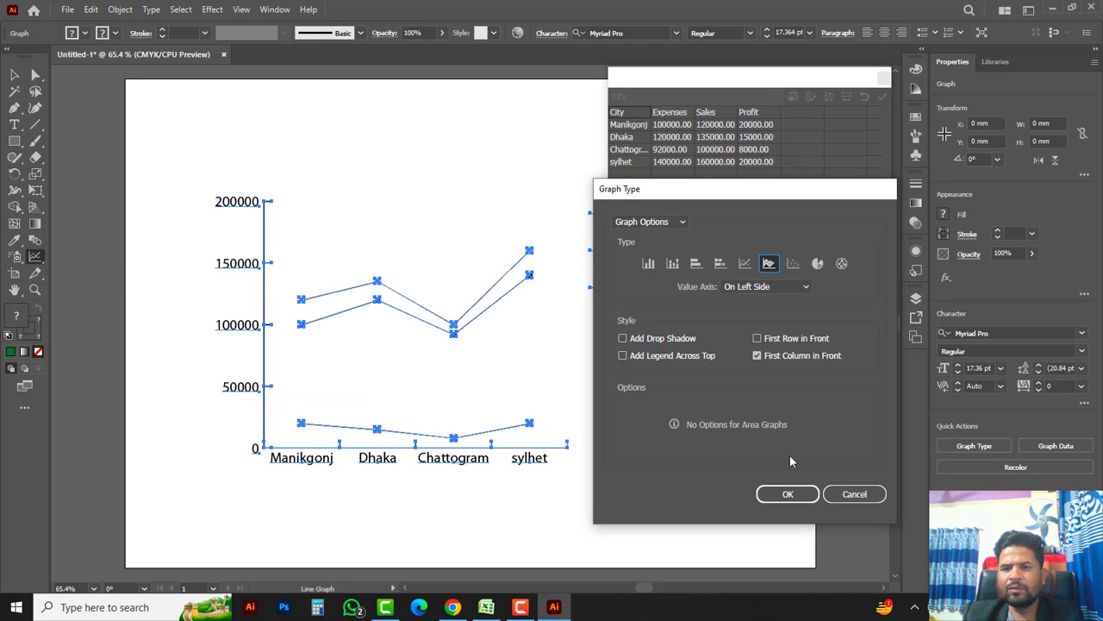
left_click(786, 495)
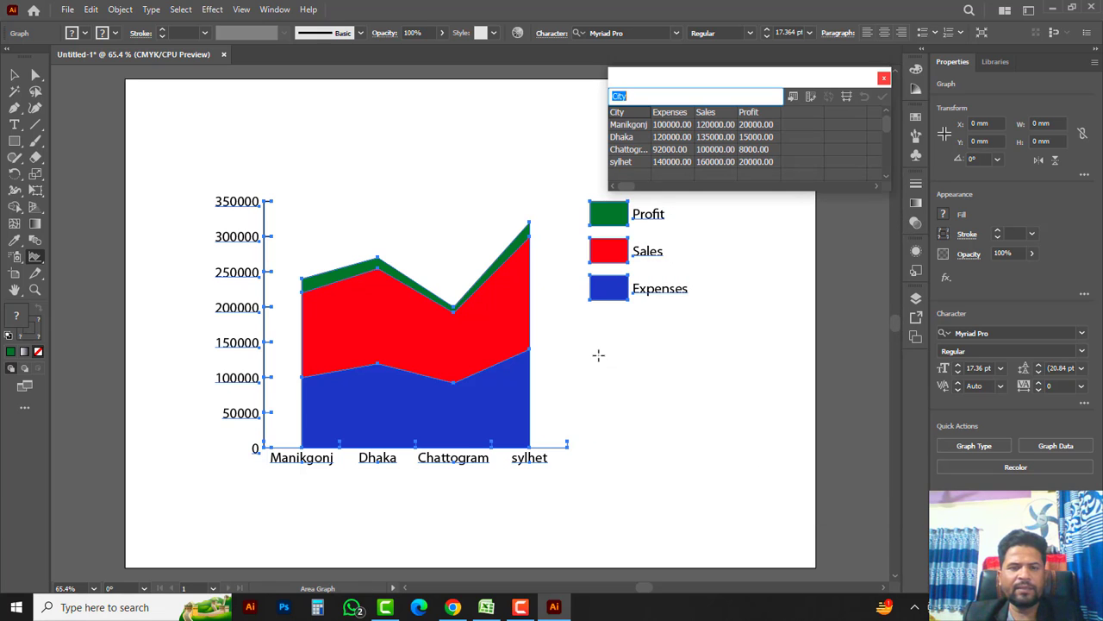
Step: Convert the area graph first to the Scatter type and after that to the Pie type
double_click(35, 257)
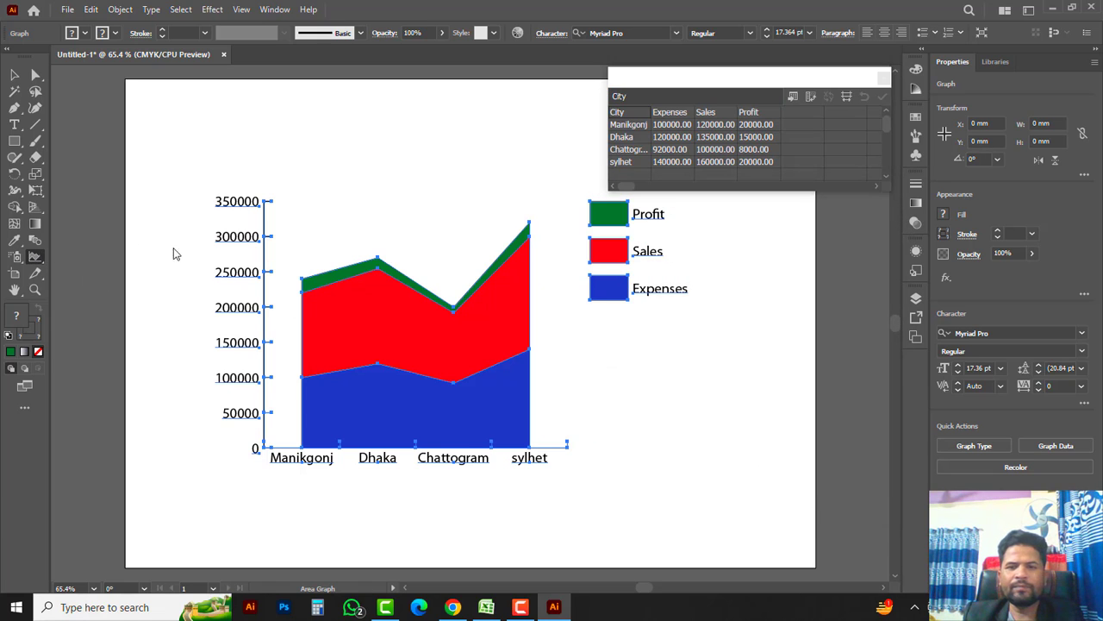
left_click(793, 264)
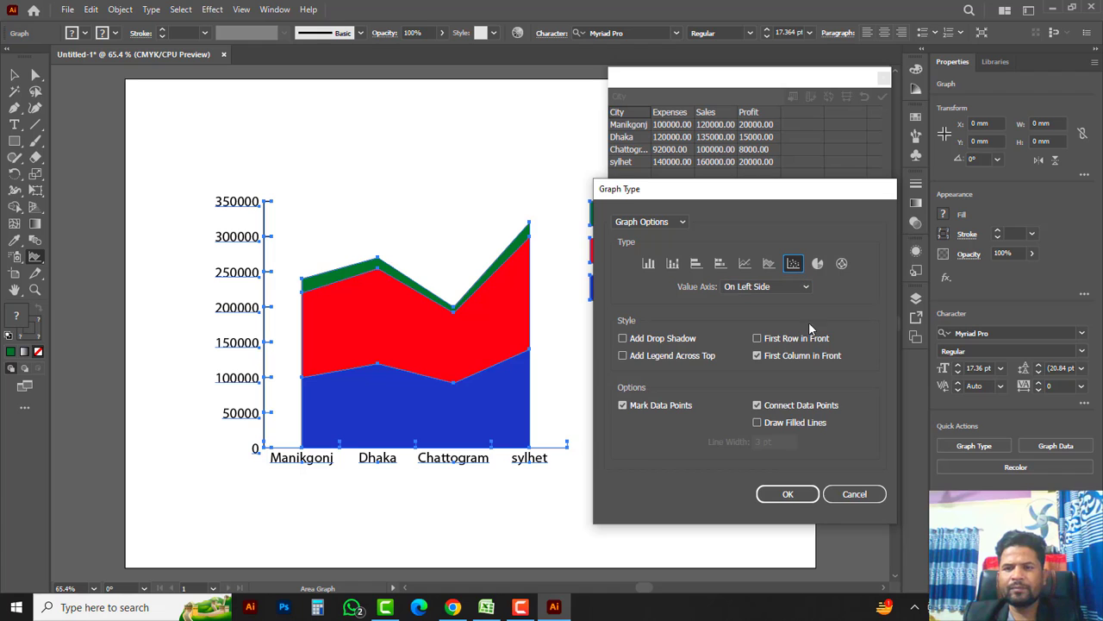
left_click(801, 495)
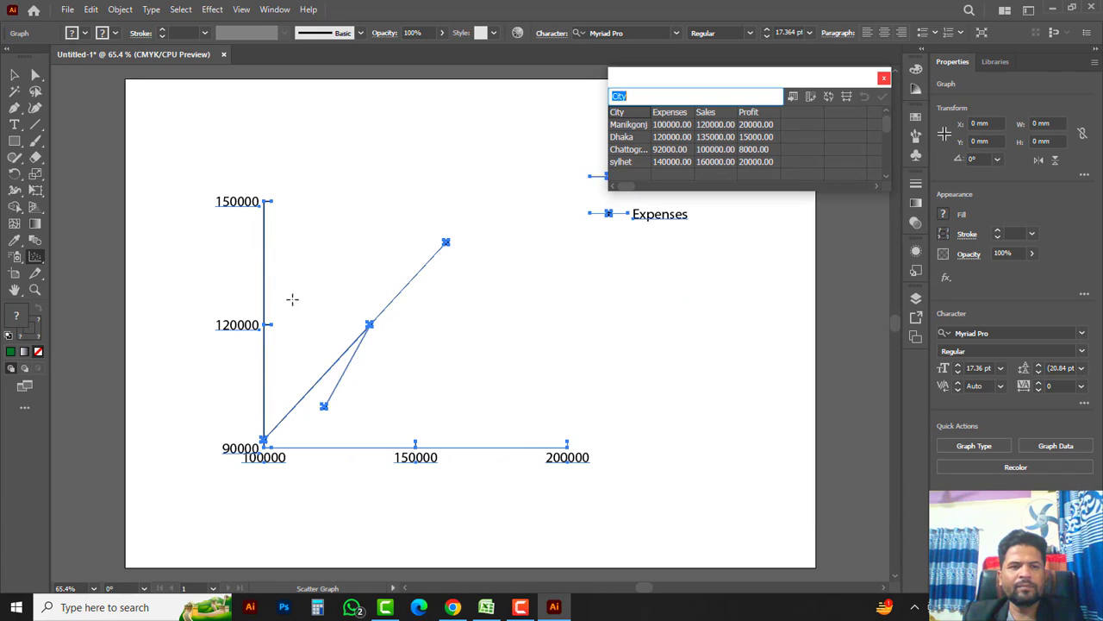
double_click(35, 257)
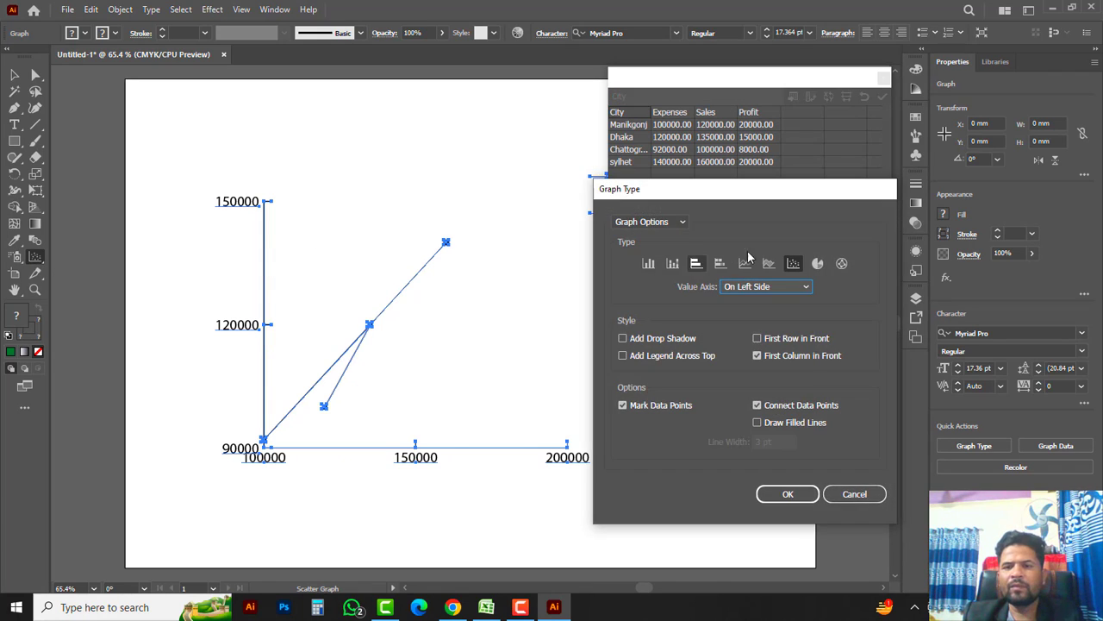
left_click(816, 264)
left_click(785, 495)
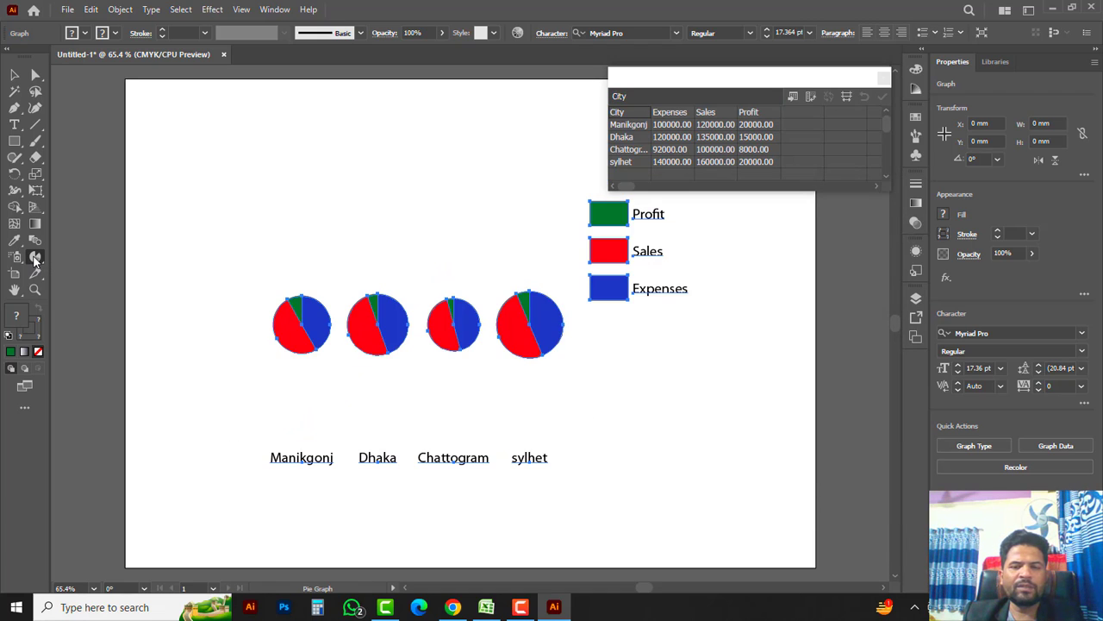
Step: Change the graph type of the selected city pies to Radar
double_click(36, 257)
left_click(842, 264)
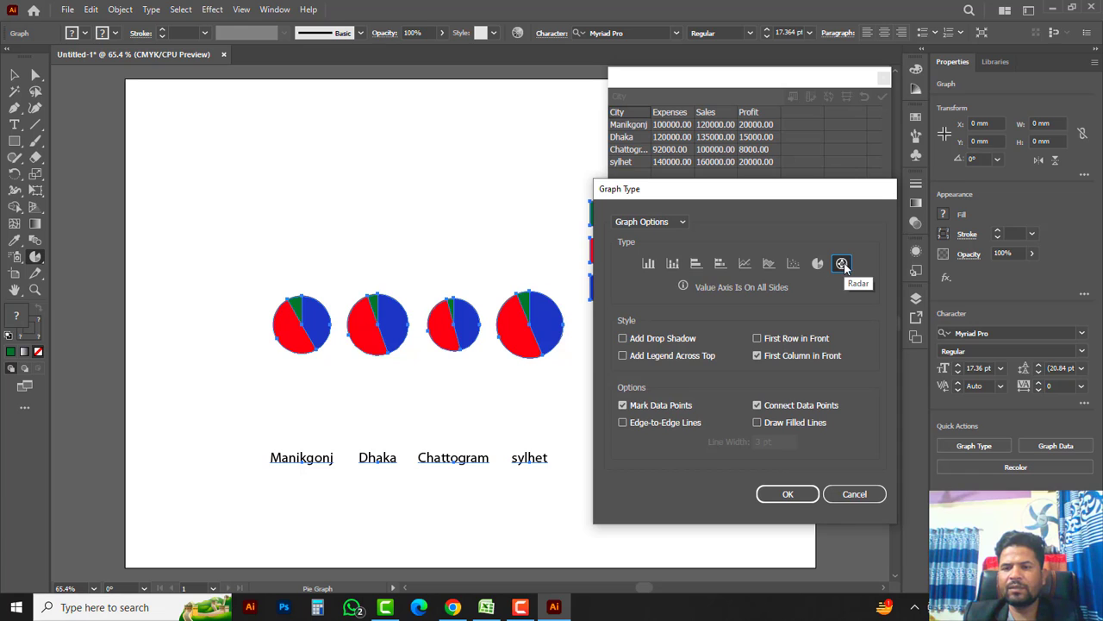
left_click(784, 494)
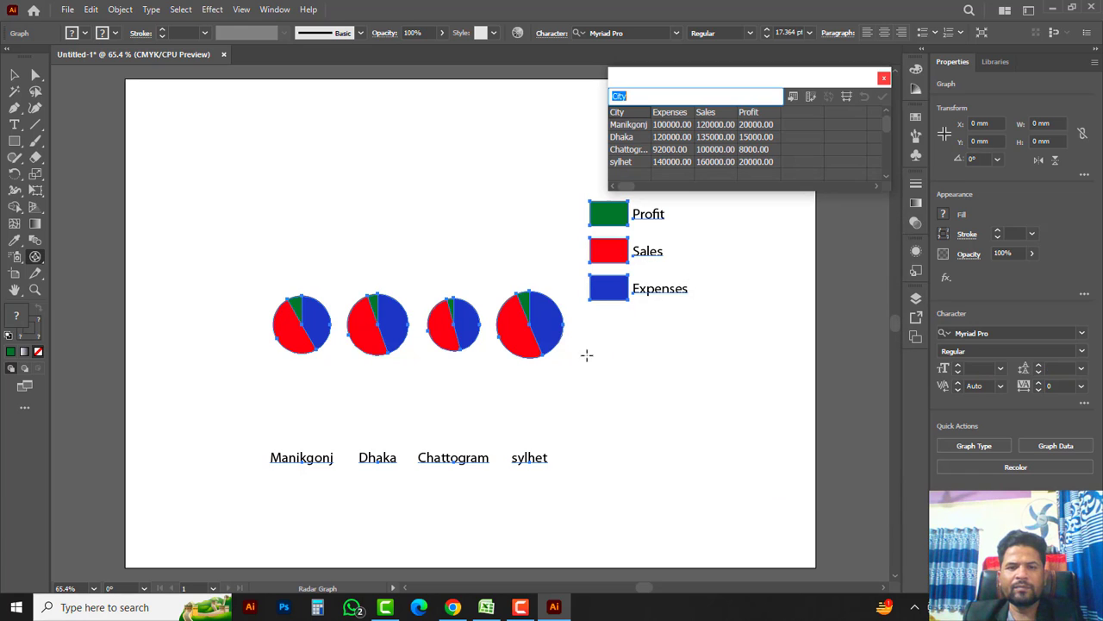
Step: Convert the radar graph back to the Column type with the value axis on the left side
left_click(35, 257)
left_click(111, 257)
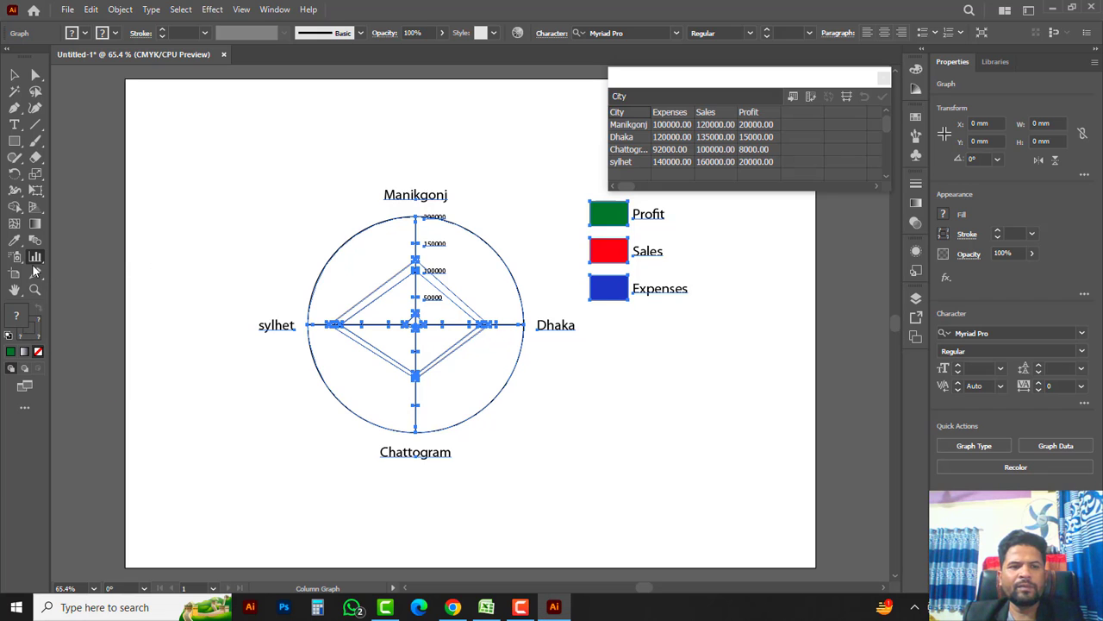
double_click(36, 257)
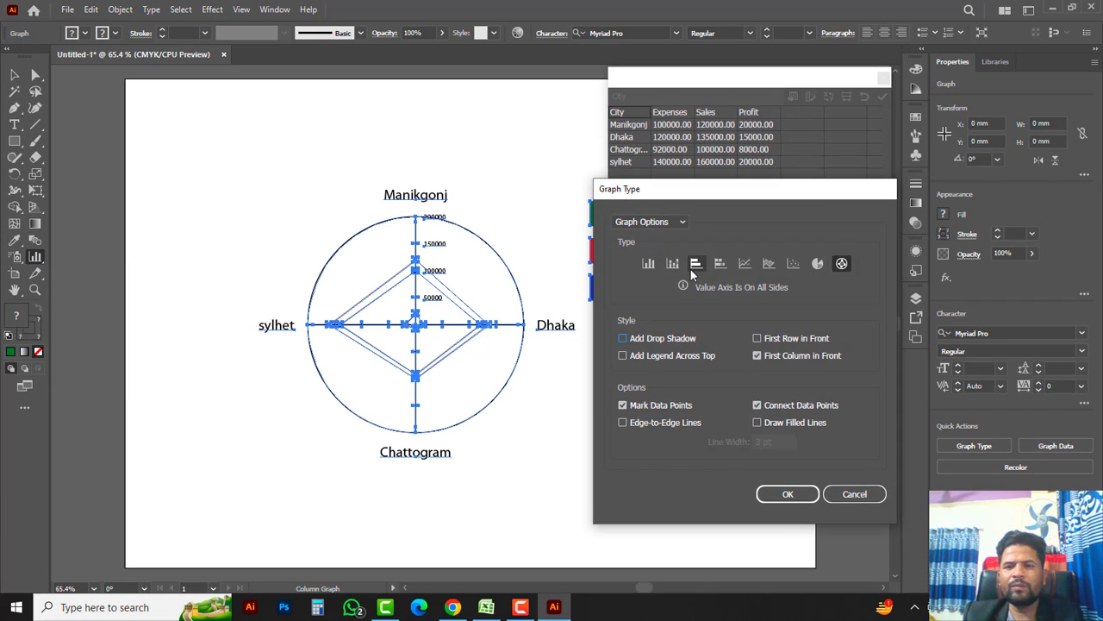
left_click(649, 266)
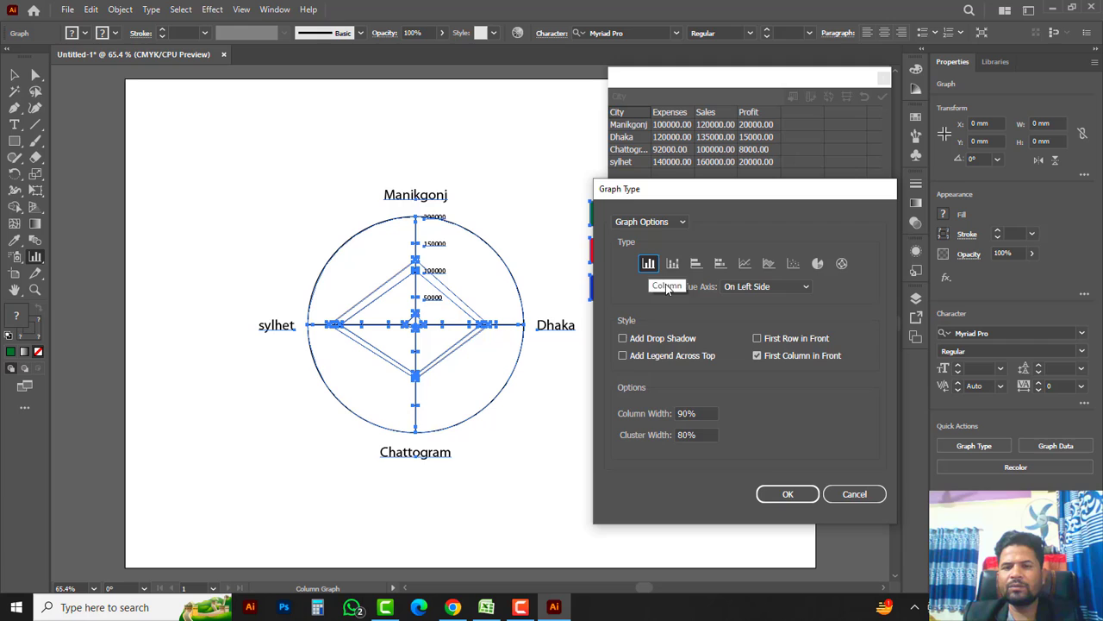
left_click(789, 496)
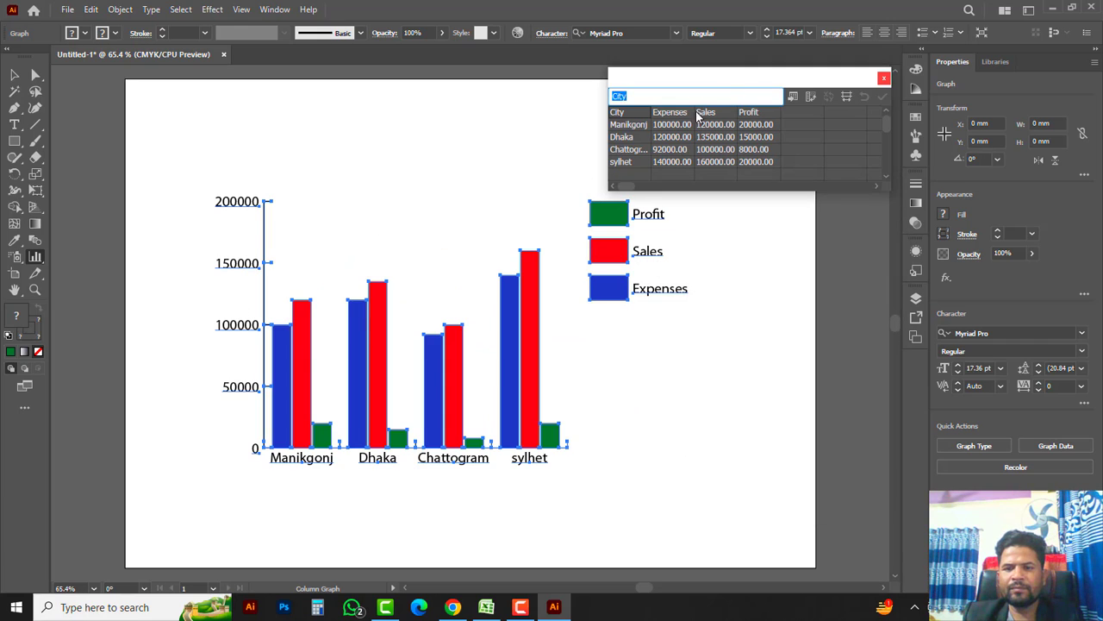
Step: Change the Manikgonj Expenses value in the graph data to 200000 and apply it to the column graph
left_click(669, 125)
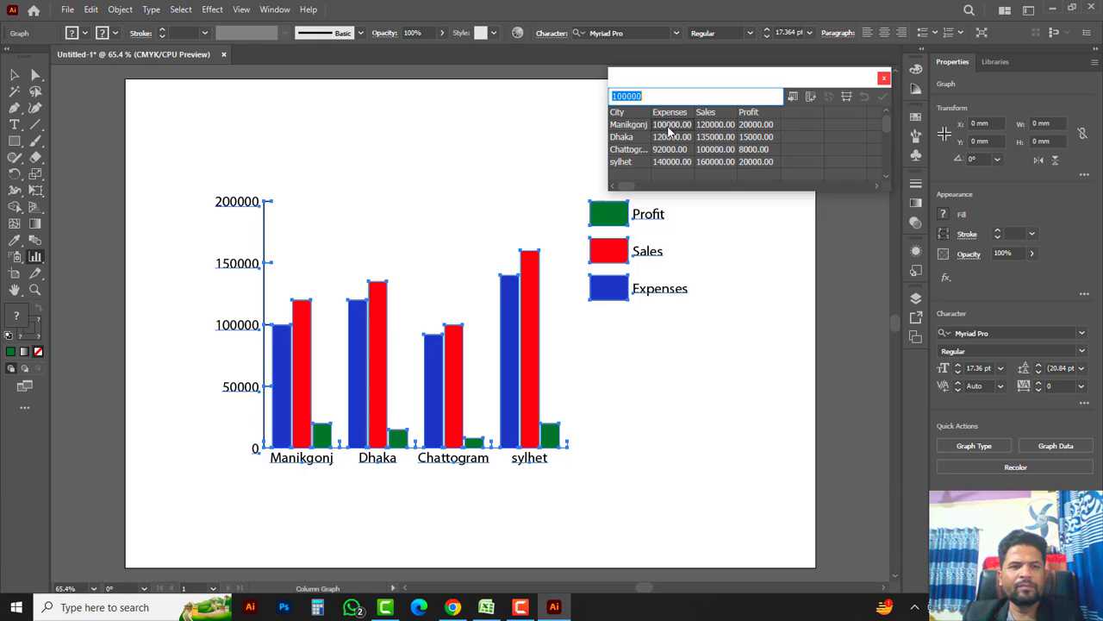
left_click(612, 96)
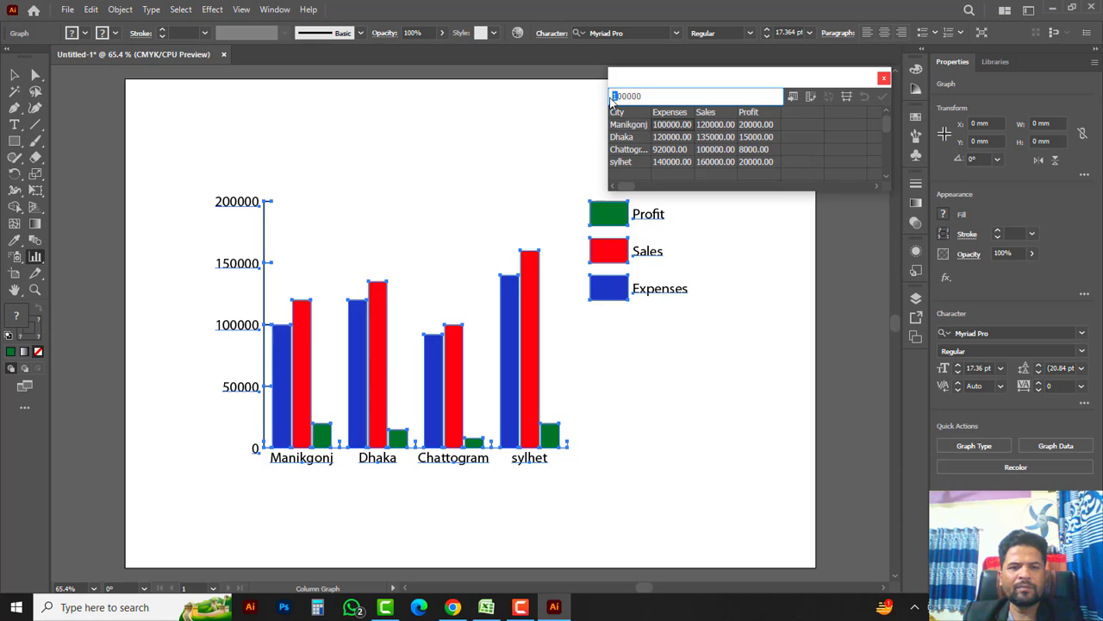
type("2")
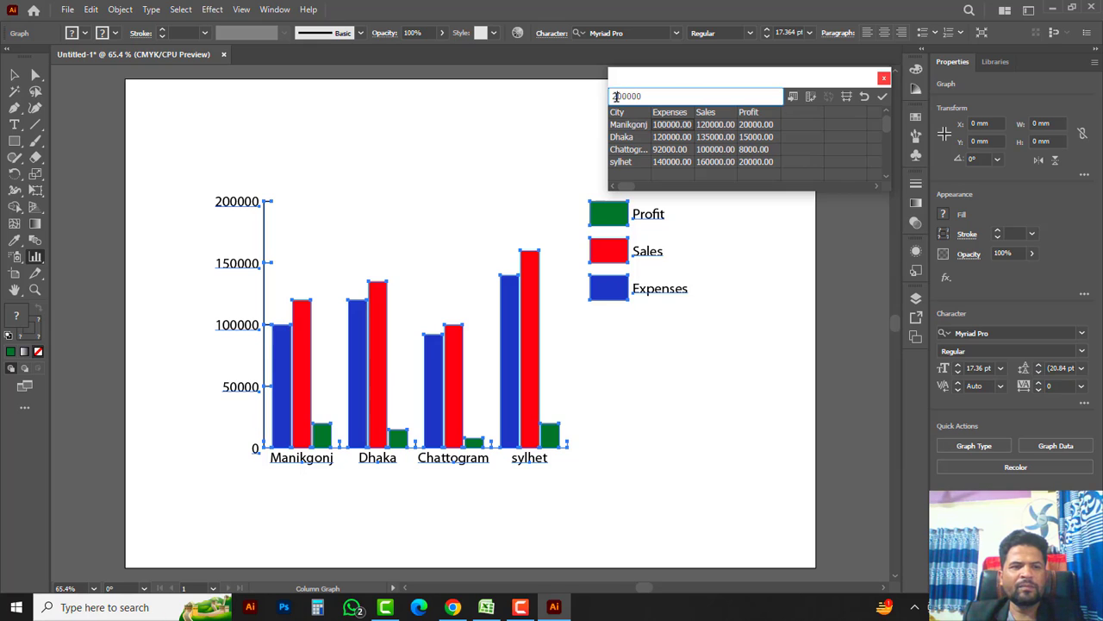
left_click(882, 100)
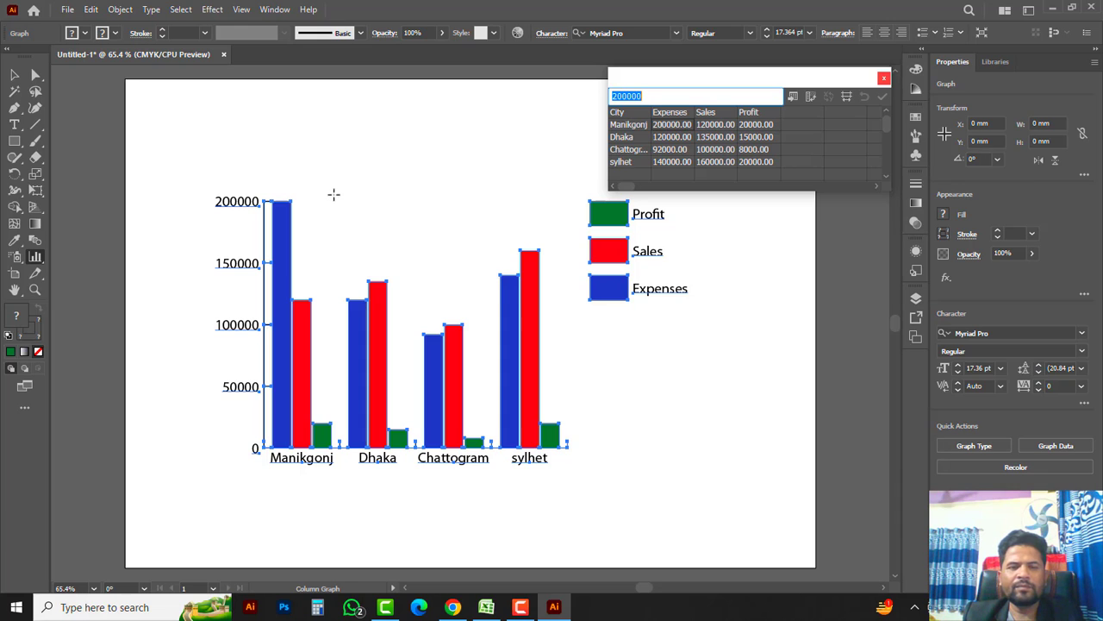
Step: Display the available graph tool variants and switch to the Selection tool
key("v")
right_click(37, 260)
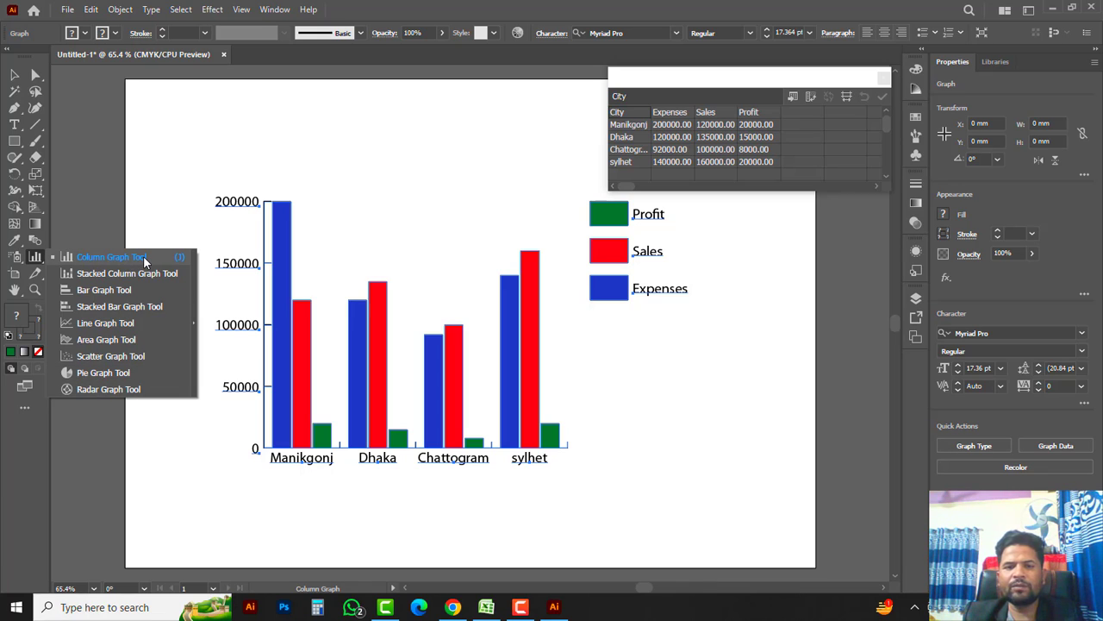
left_click(13, 76)
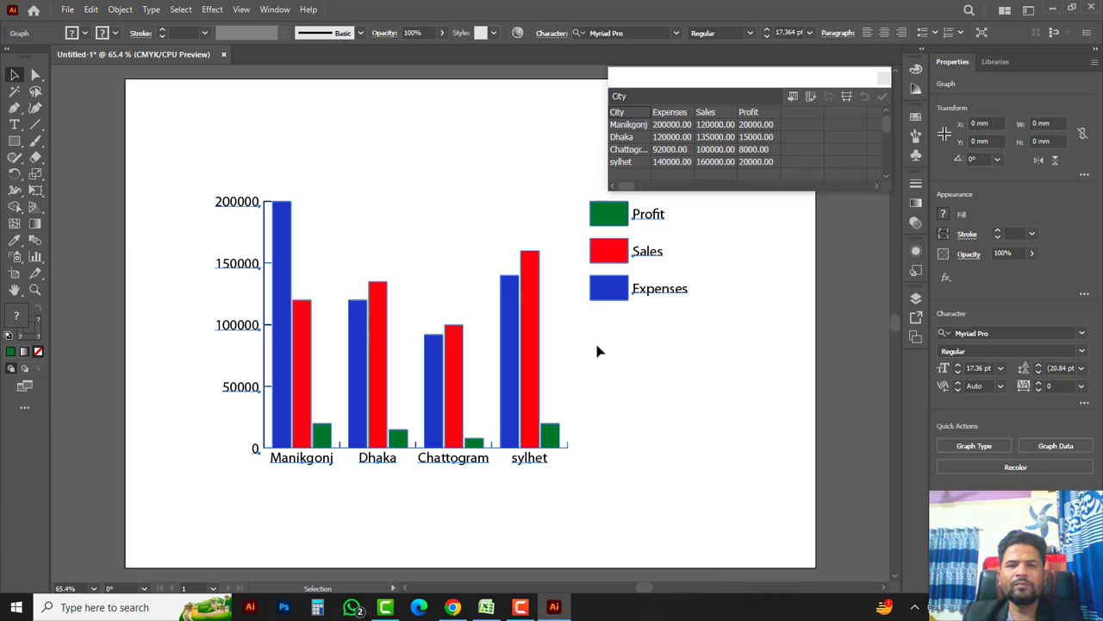